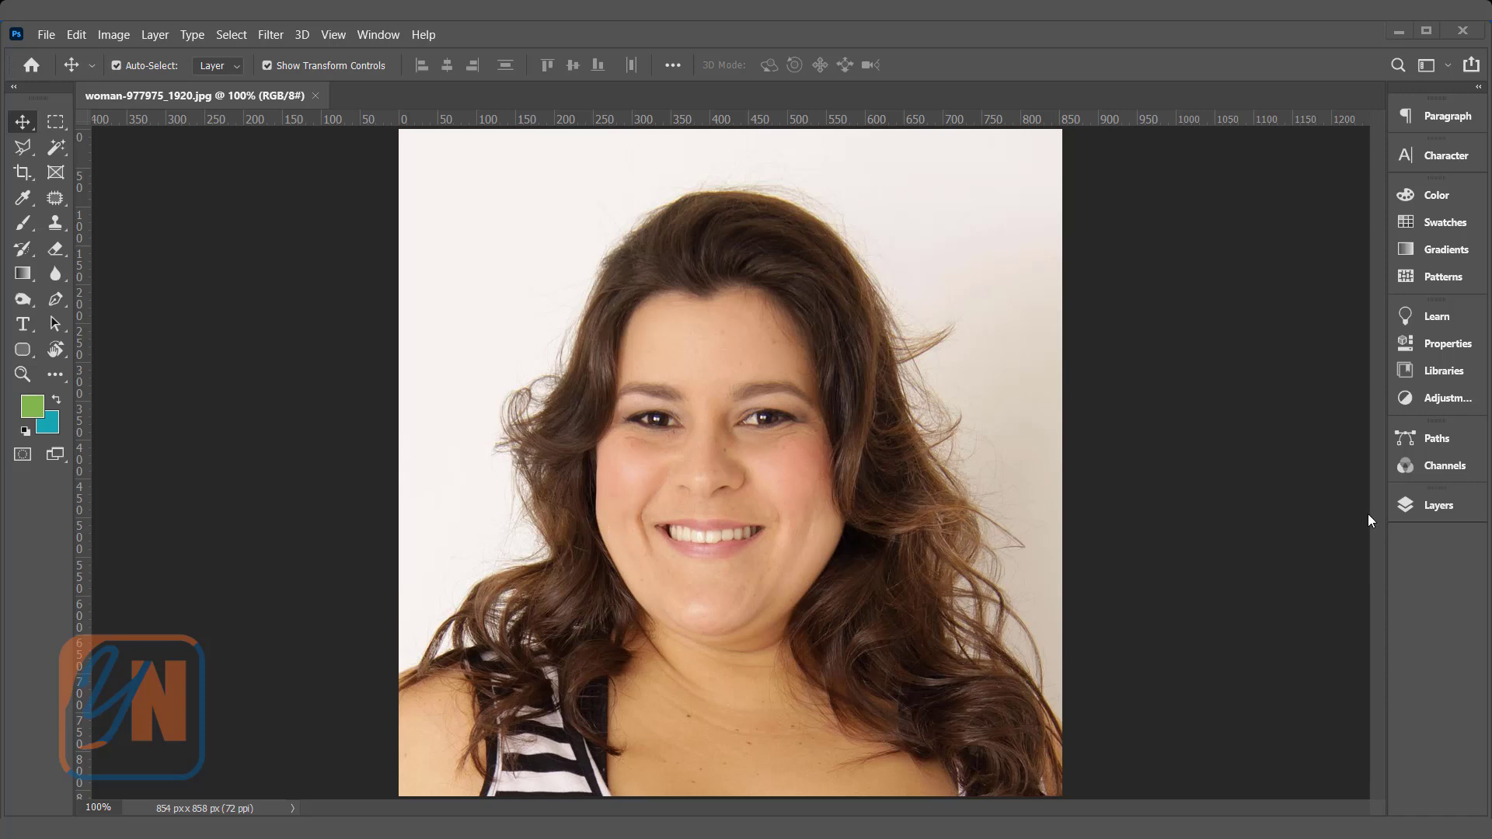
Step: Draw a closed Pen path following the jawline from cheek to cheek and looping around the hair, neck and shoulders below the face
left_click(1419, 505)
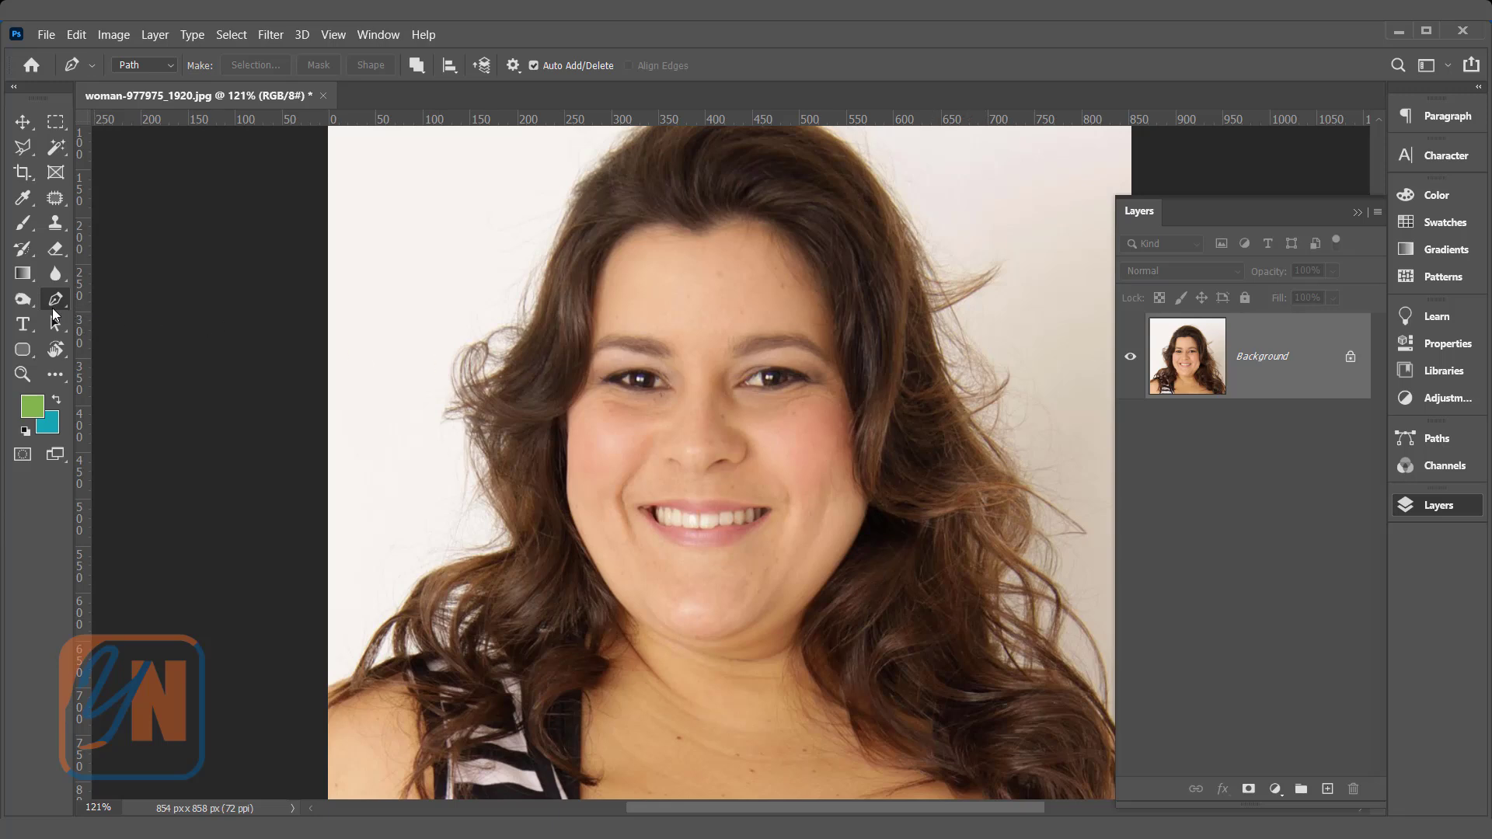
left_click(565, 451)
left_click_drag(625, 584, 689, 666)
left_click_drag(788, 595, 881, 472)
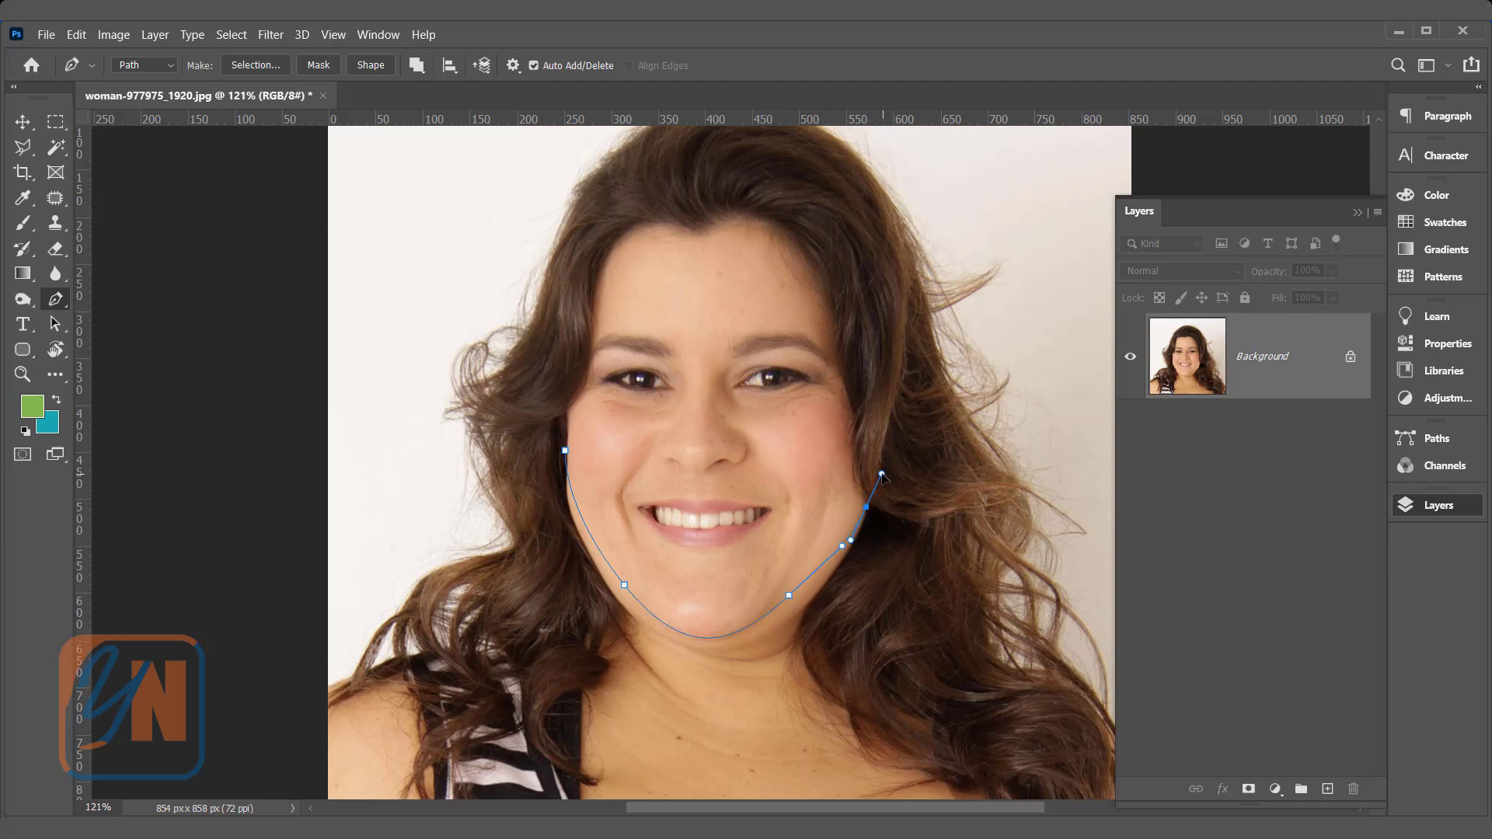
left_click(988, 483)
left_click(1079, 587)
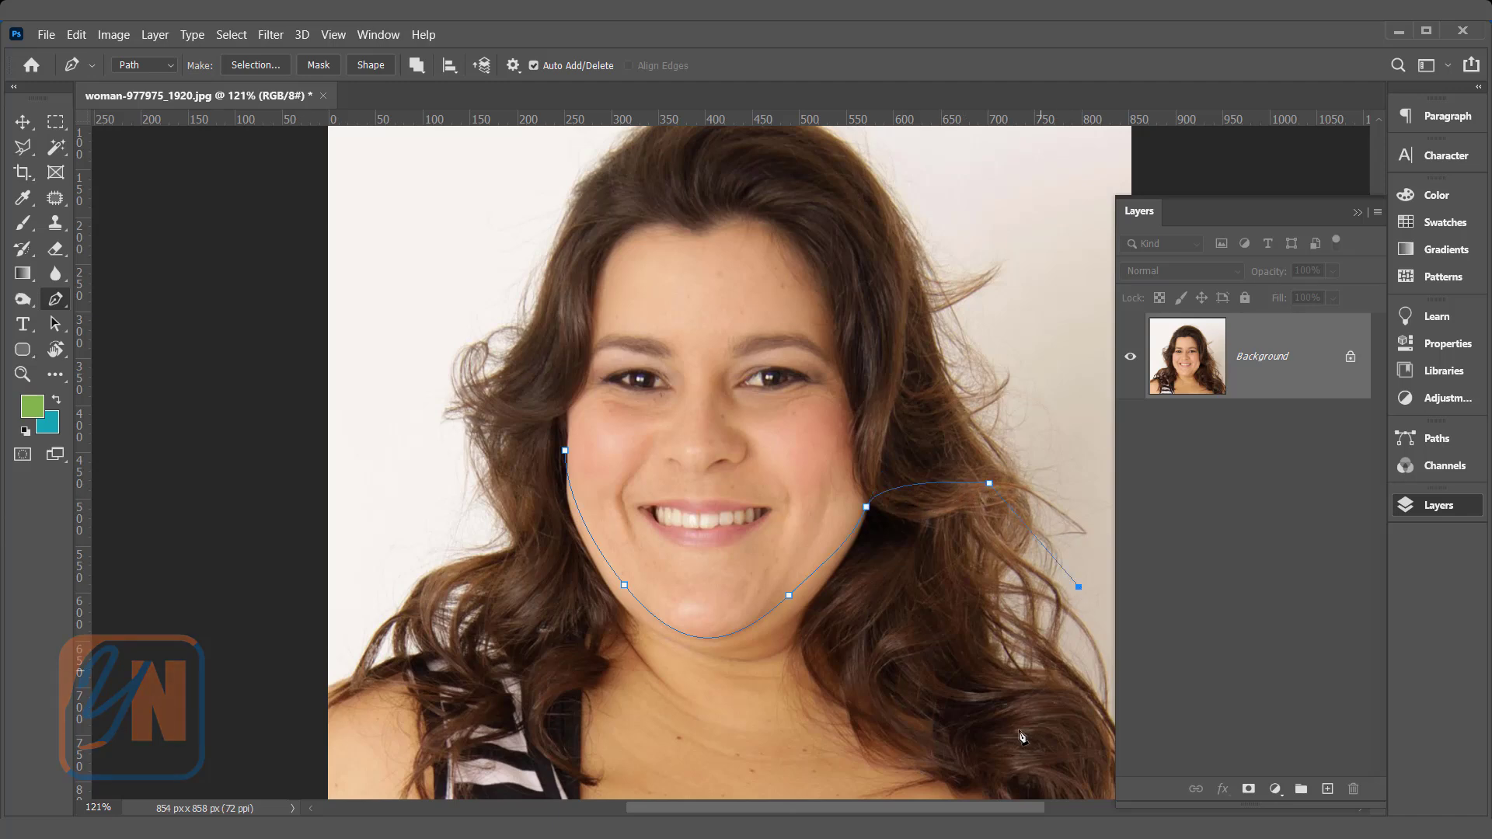
left_click(996, 760)
left_click(431, 773)
left_click(419, 542)
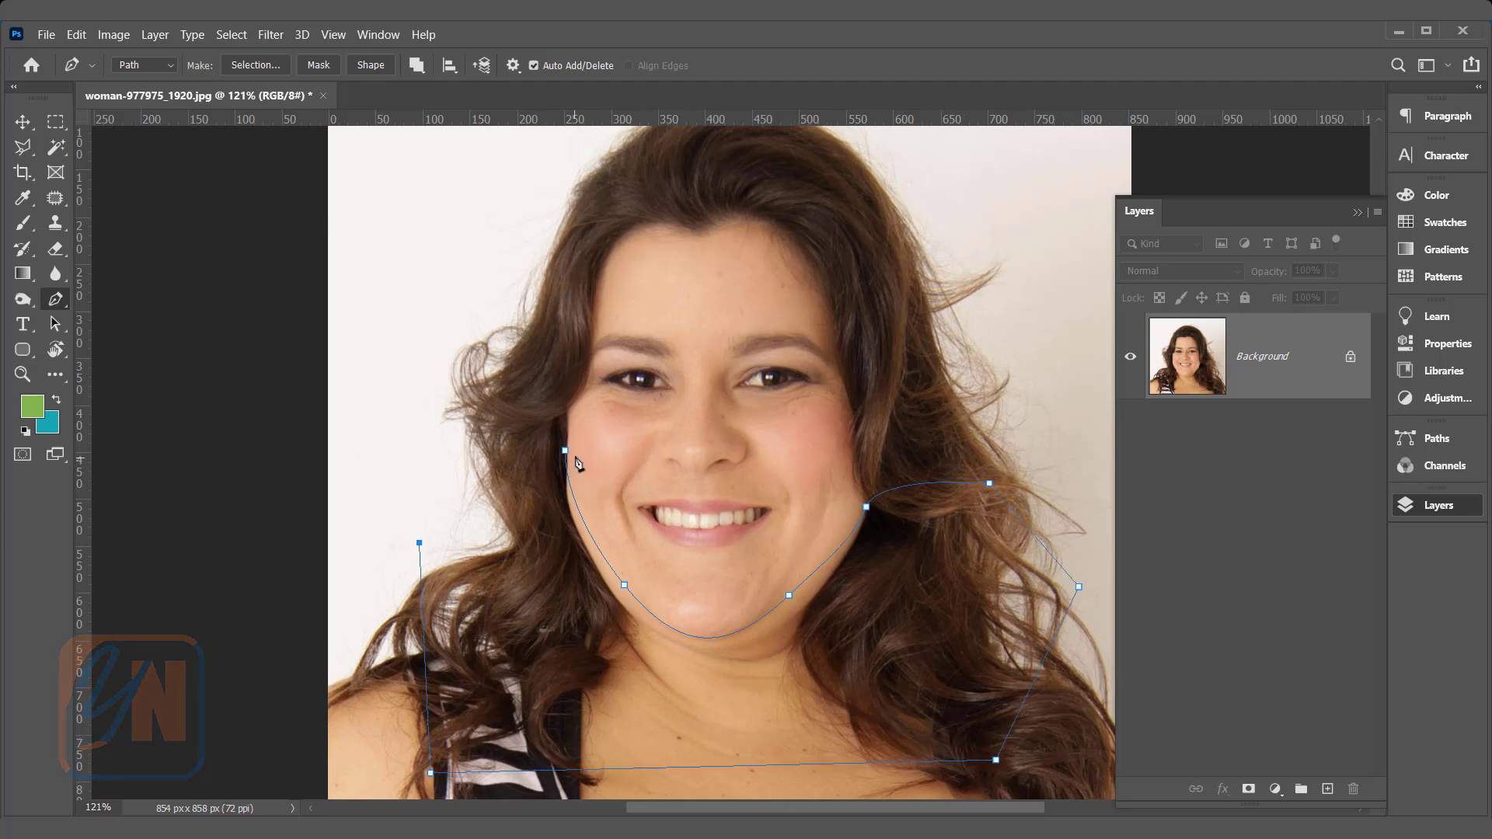
left_click(564, 451)
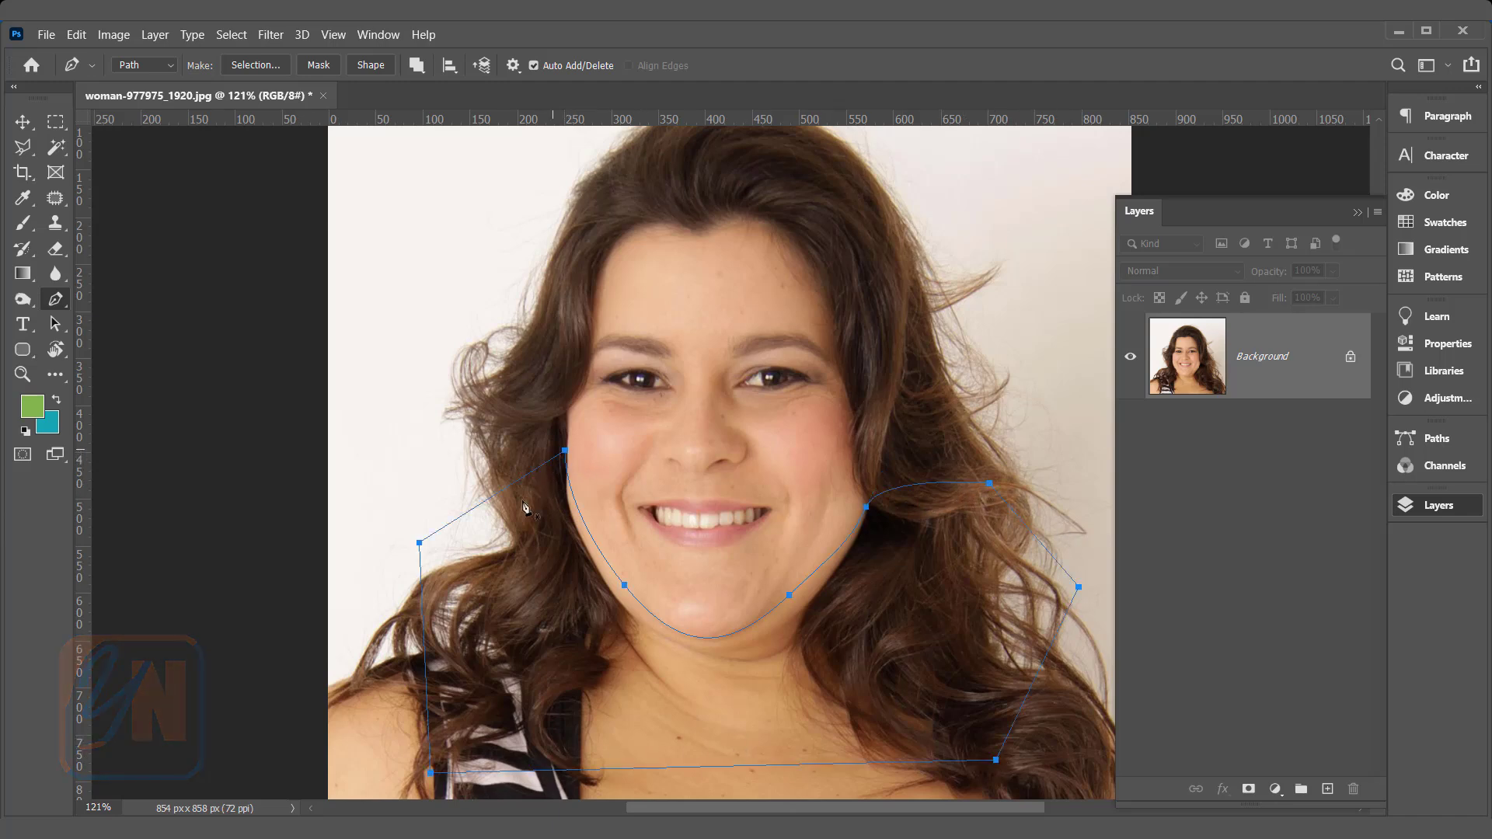
Step: Refine the path's anchor points and curve handles along the jaw and chin so the curve follows the face edge closely
left_click(789, 595, "ctrl")
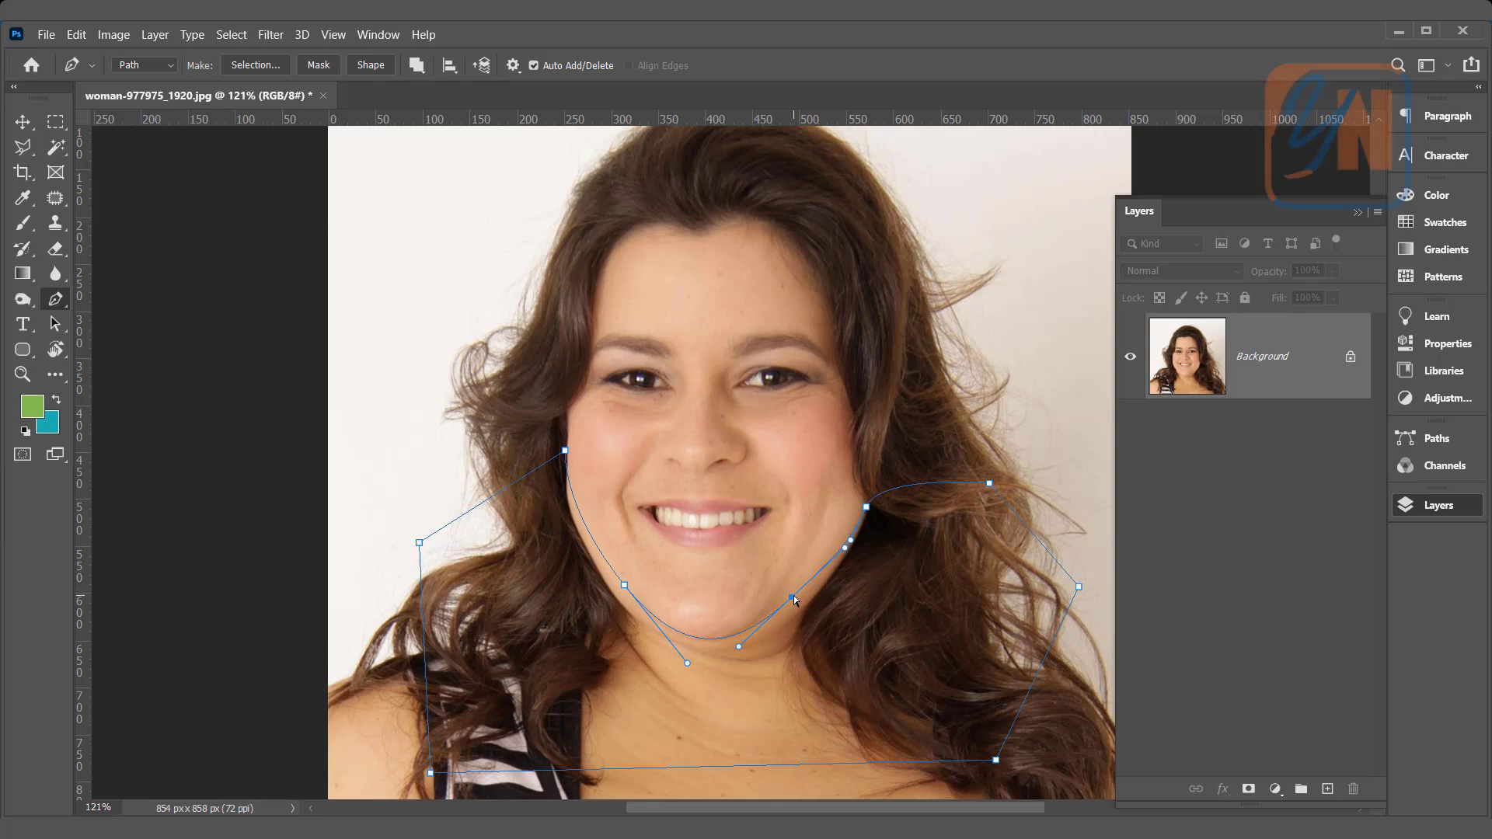
left_click_drag(851, 543, 845, 542)
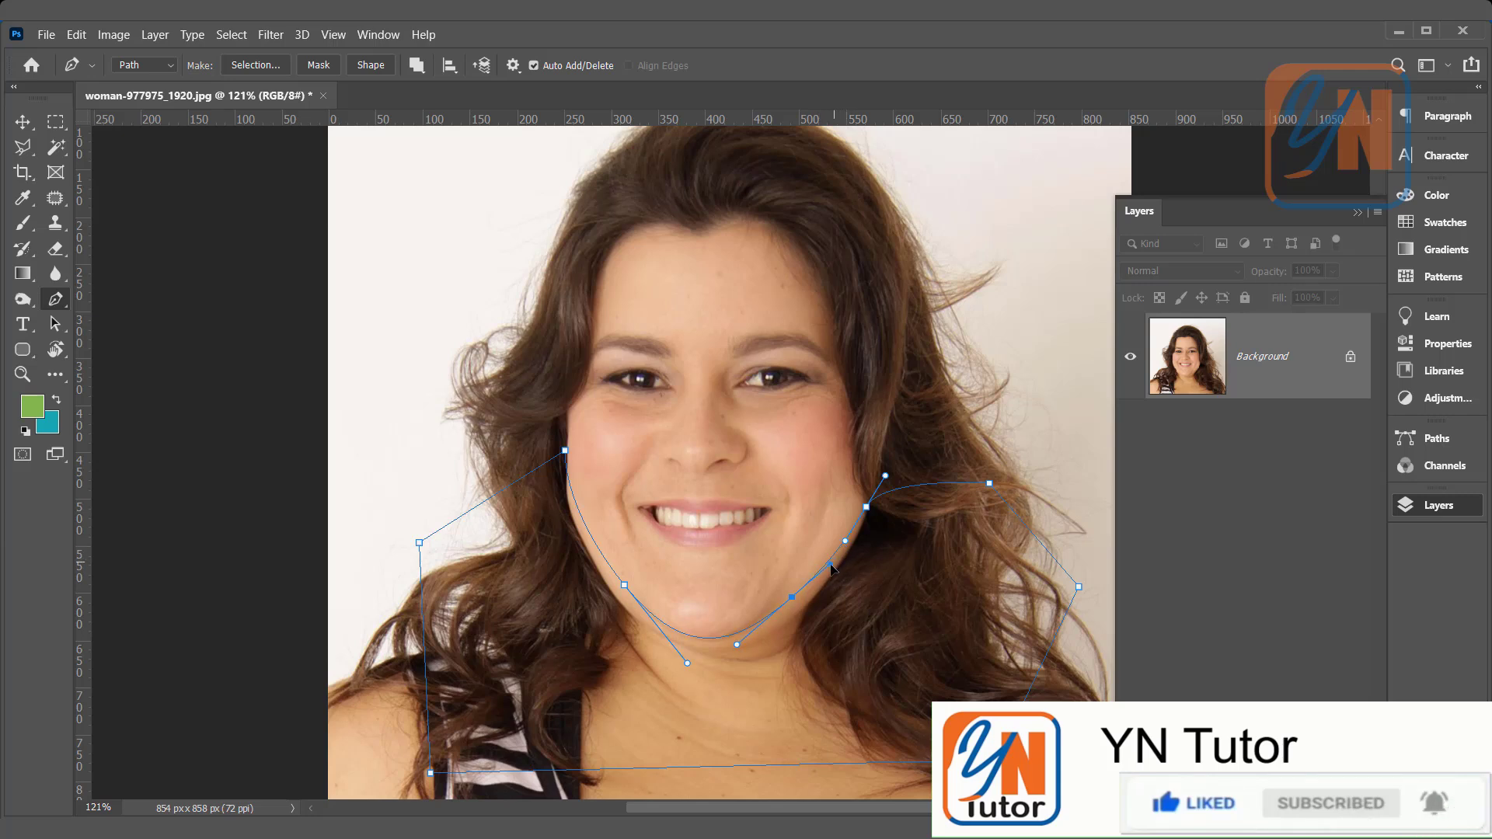
left_click_drag(831, 563, 829, 570)
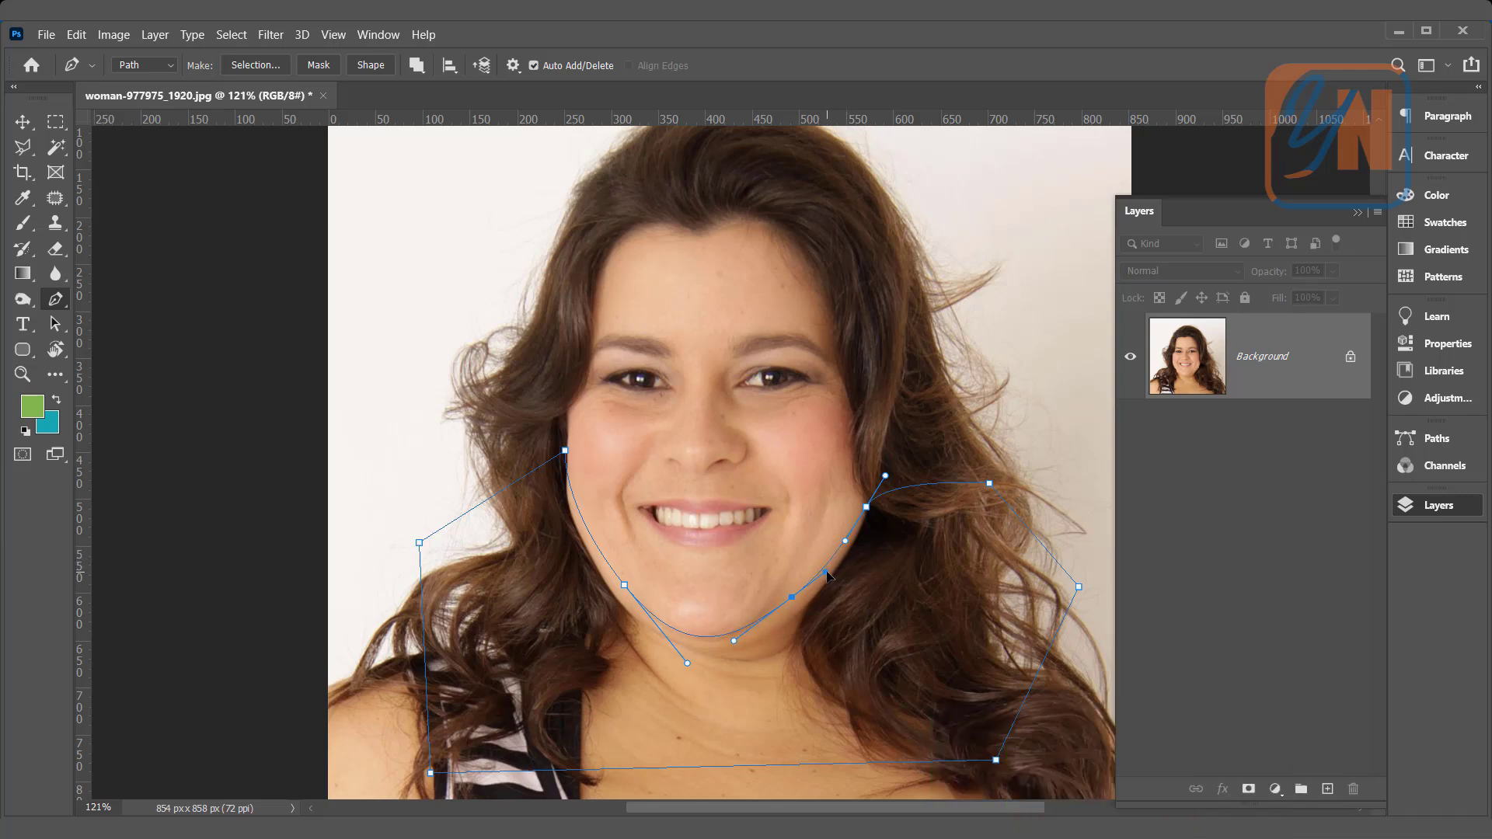
left_click_drag(625, 585, 623, 593)
left_click_drag(565, 452, 565, 451)
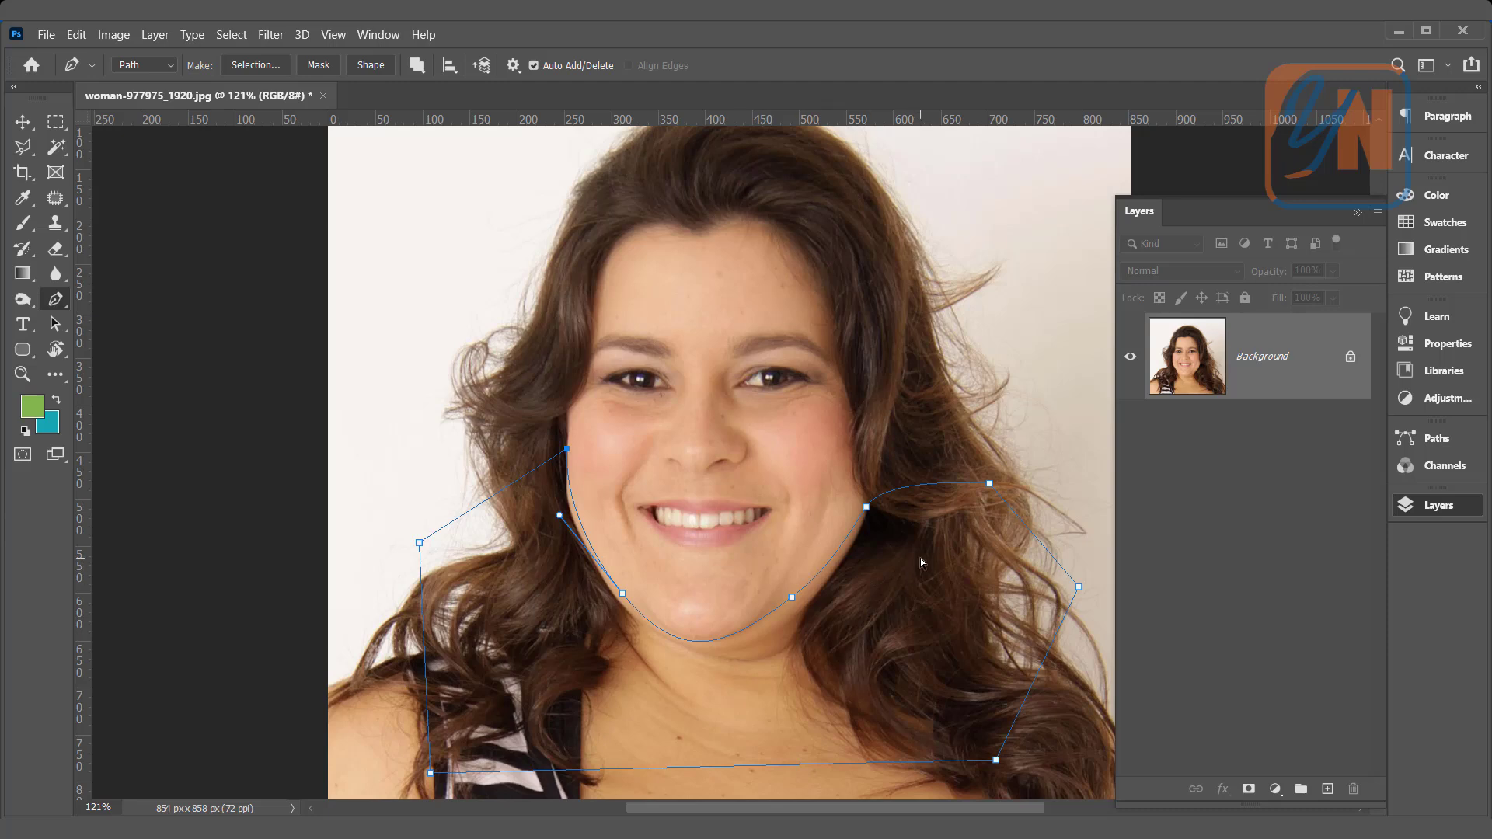
left_click(791, 596)
left_click(1434, 438)
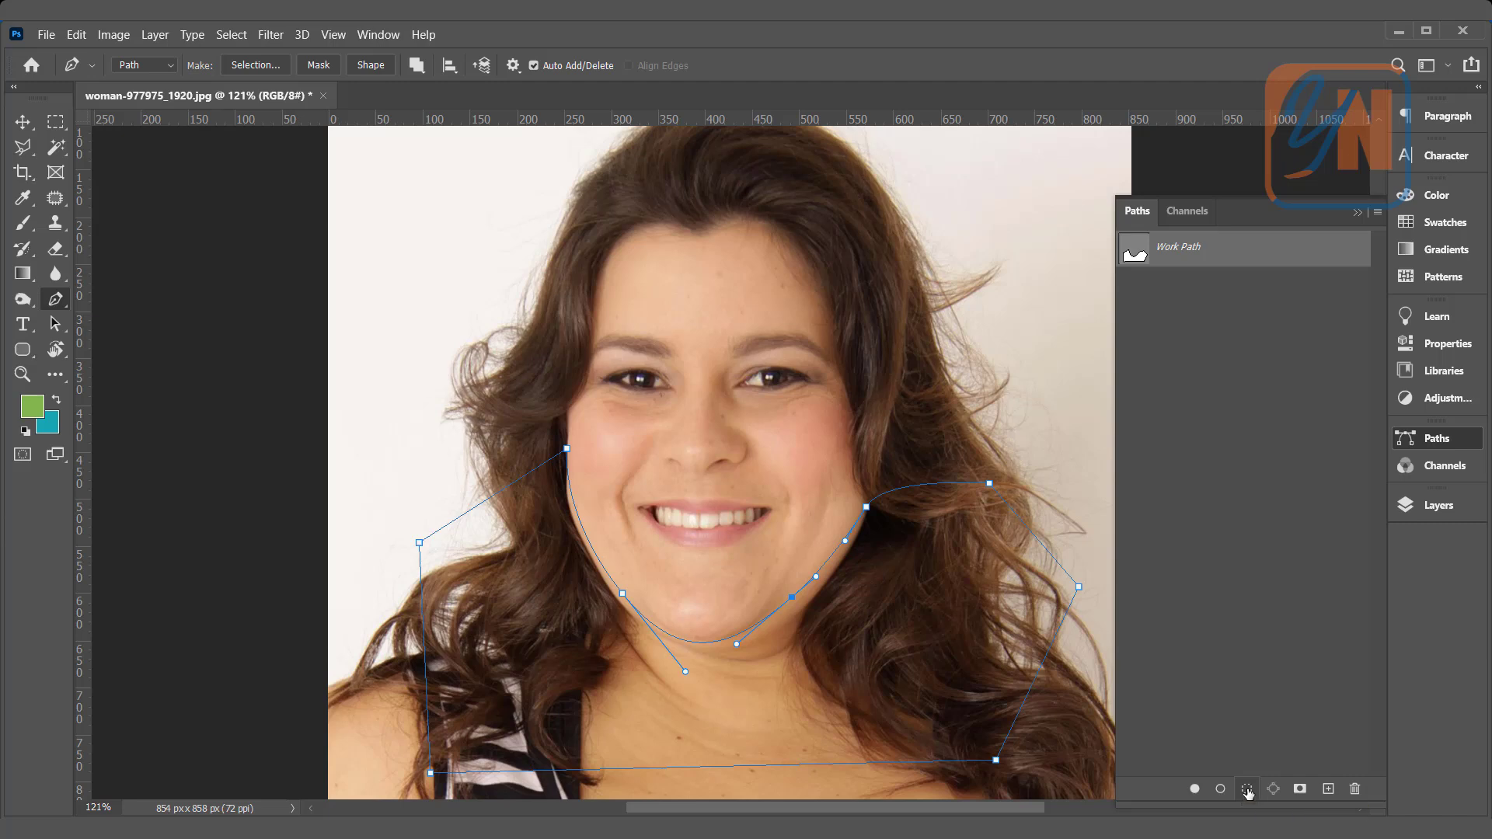
right_click(1283, 257)
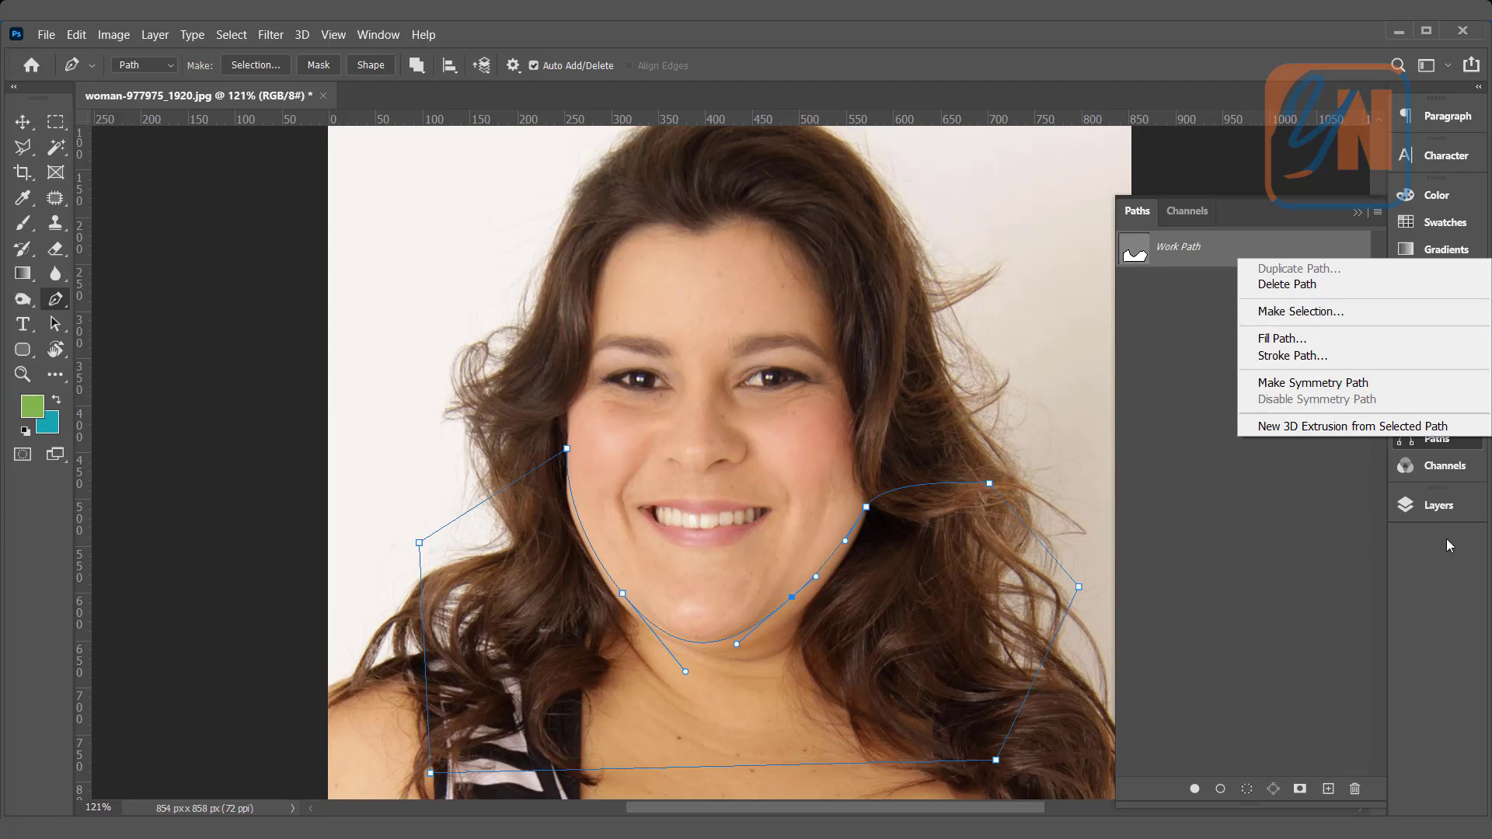
left_click(1452, 511)
left_click(1452, 513)
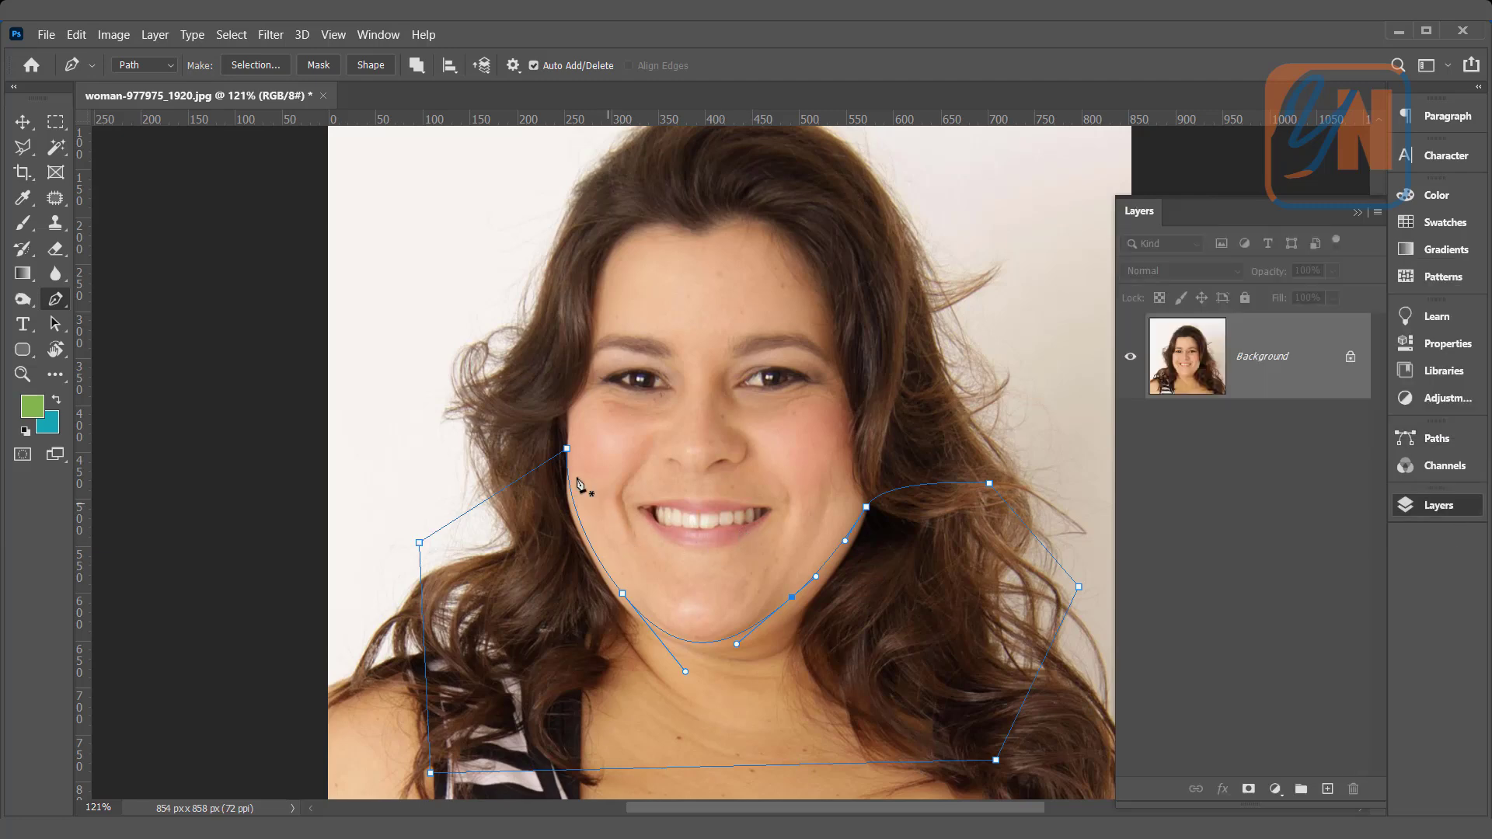
Step: Convert the path into a new anti-aliased selection with a feather radius of 1 pixel
right_click(652, 576)
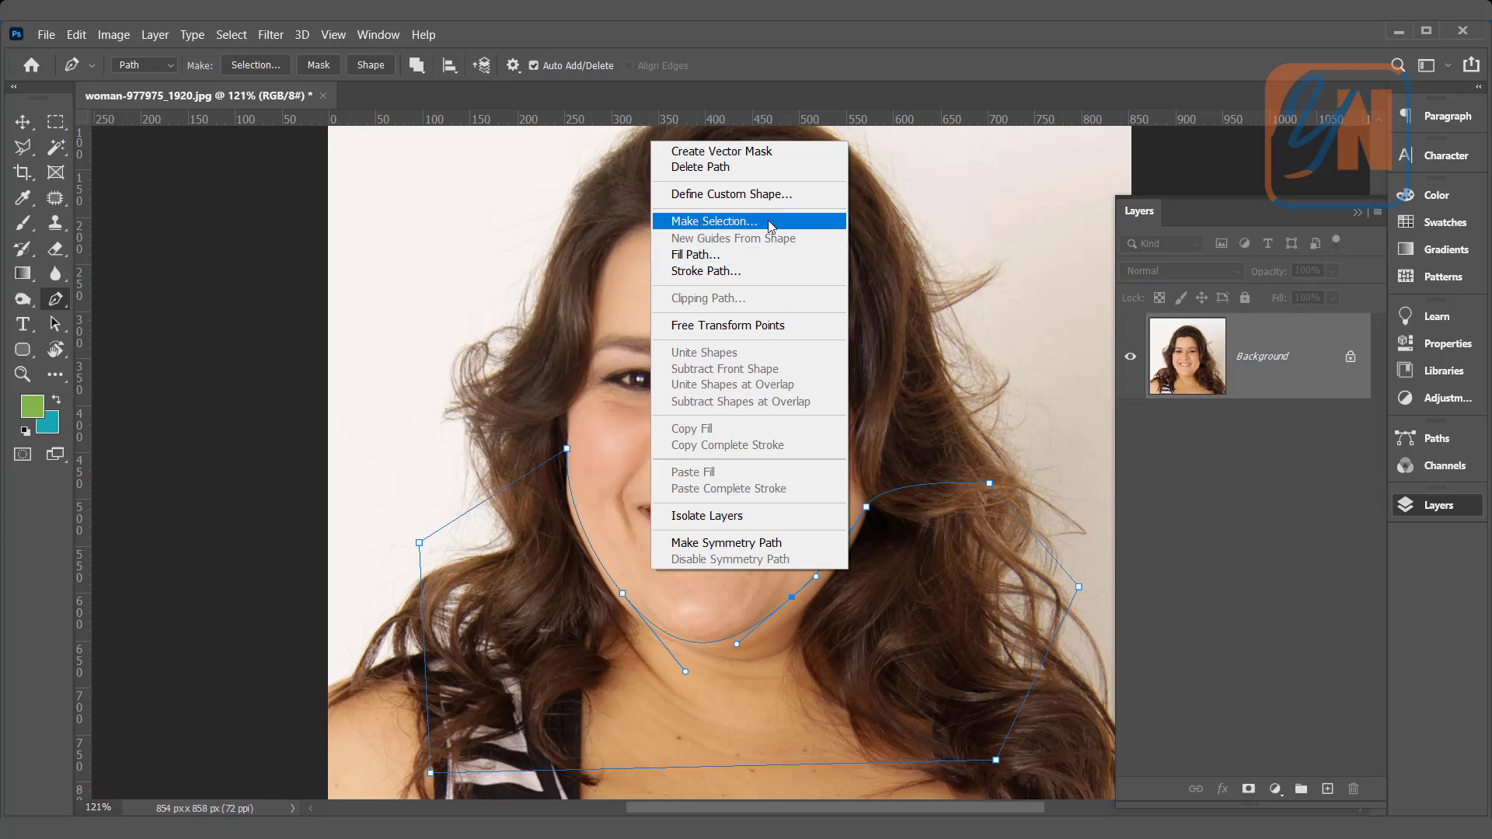
left_click(714, 221)
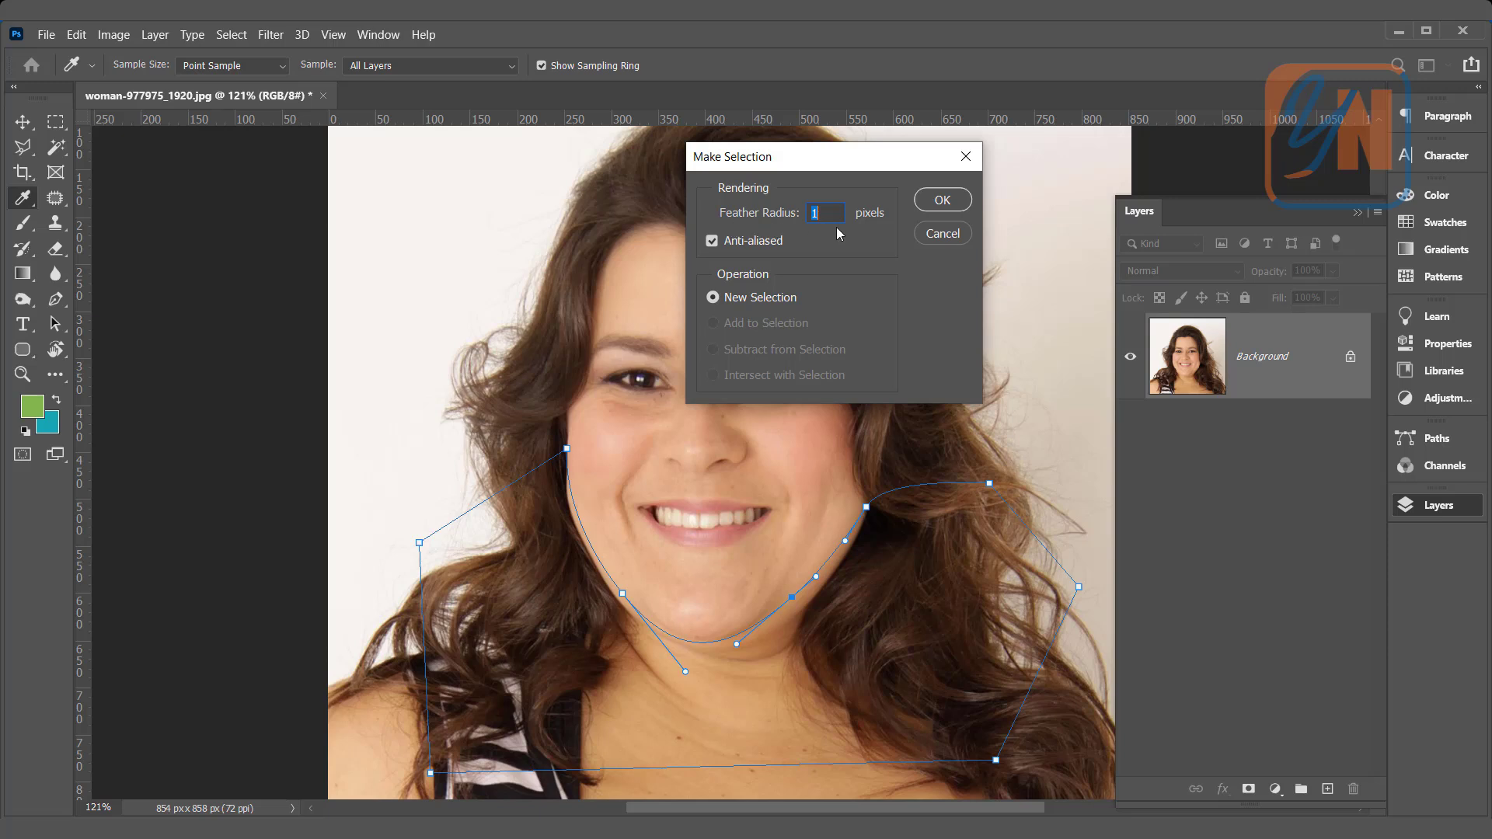
left_click(943, 202)
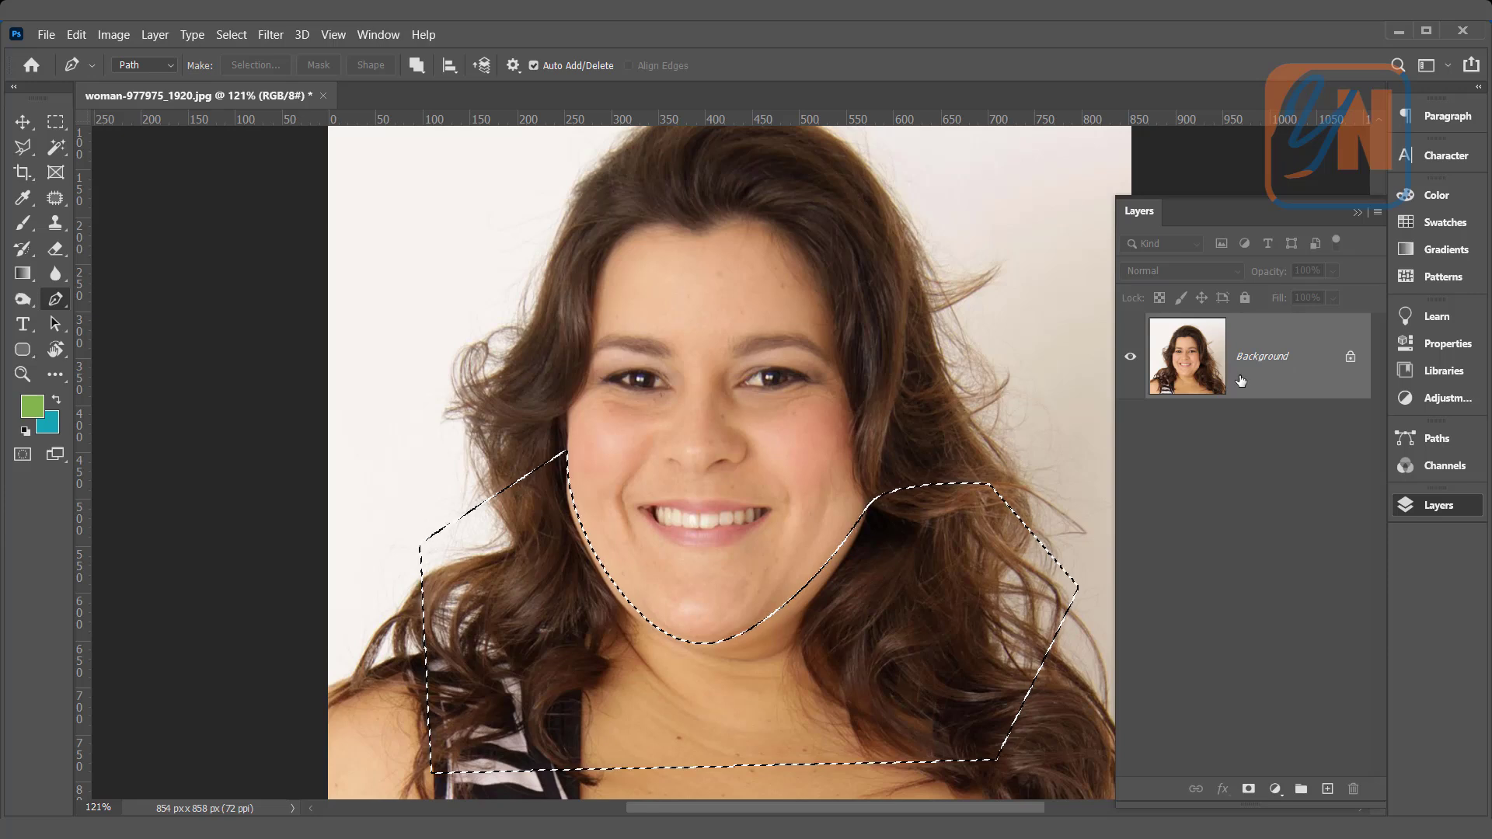
Step: Copy the selected area to a new layer and clip a duplicate of that layer to it
key("ctrl+j")
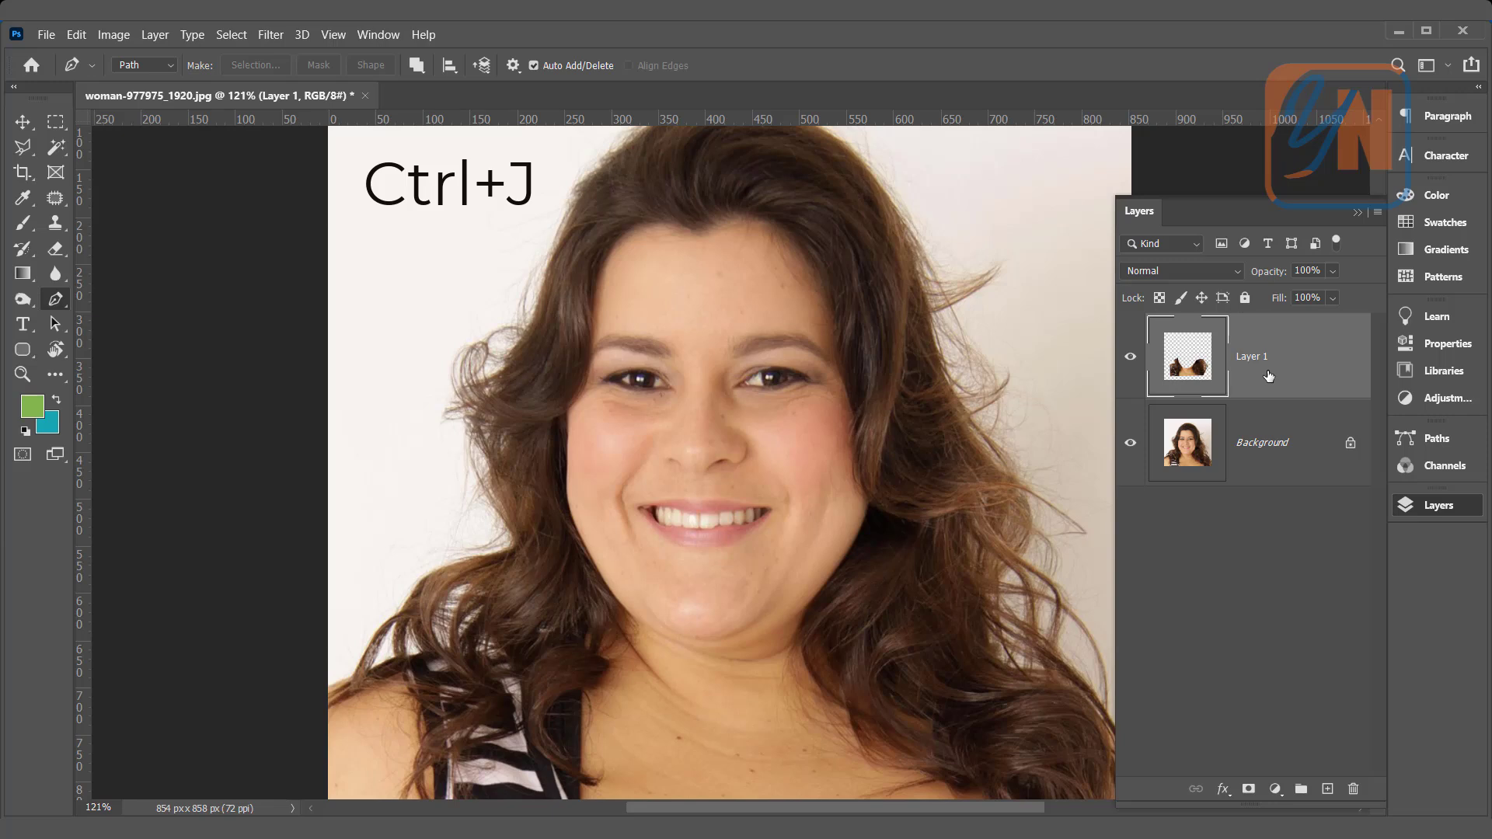
key("ctrl+j")
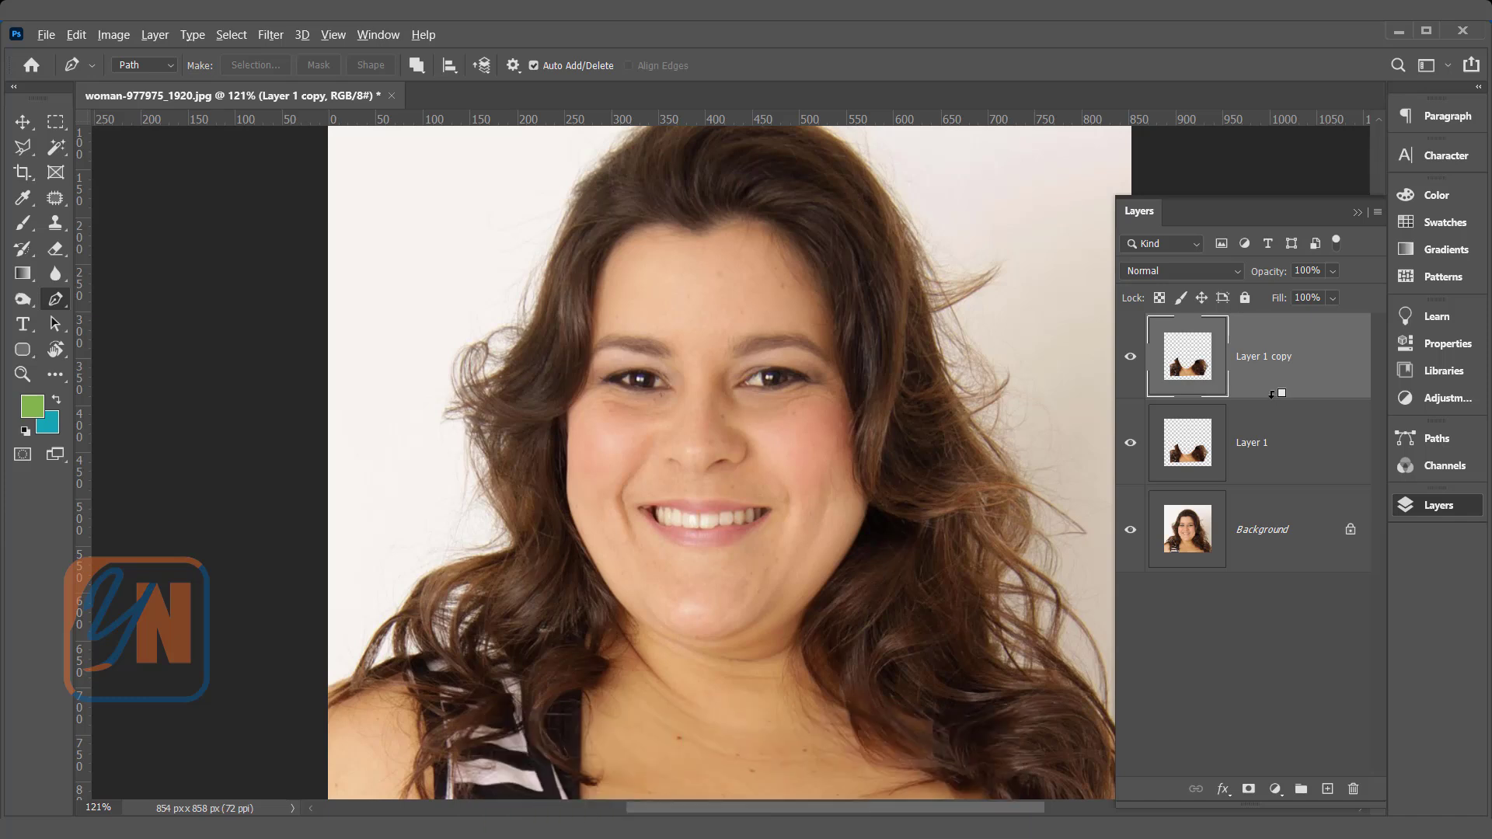
left_click(1275, 393, "alt")
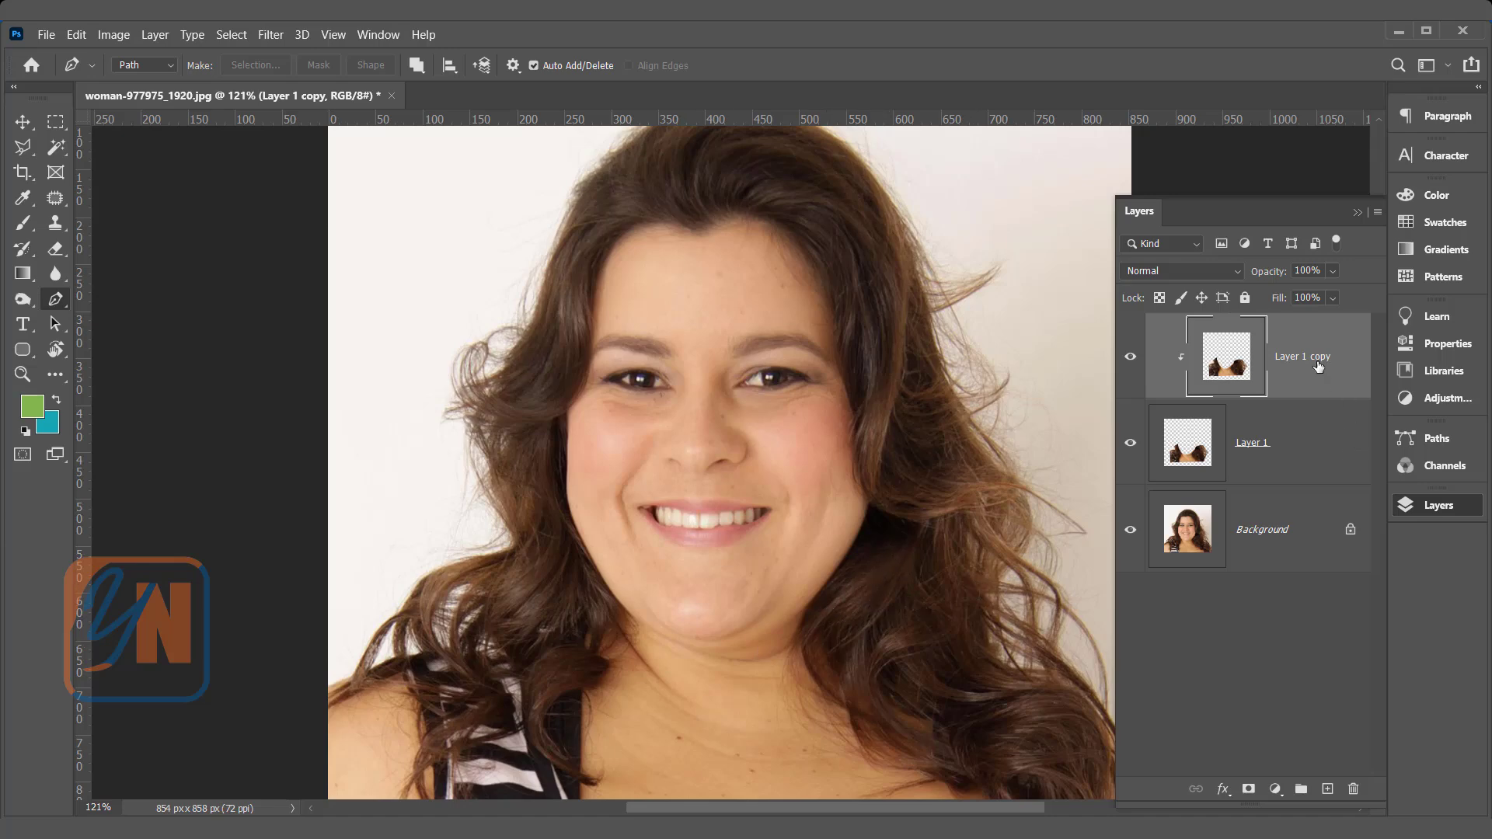
Step: Start a Warp transform on the clipped Layer 1 copy with a 3 x 3 grid
left_click(76, 35)
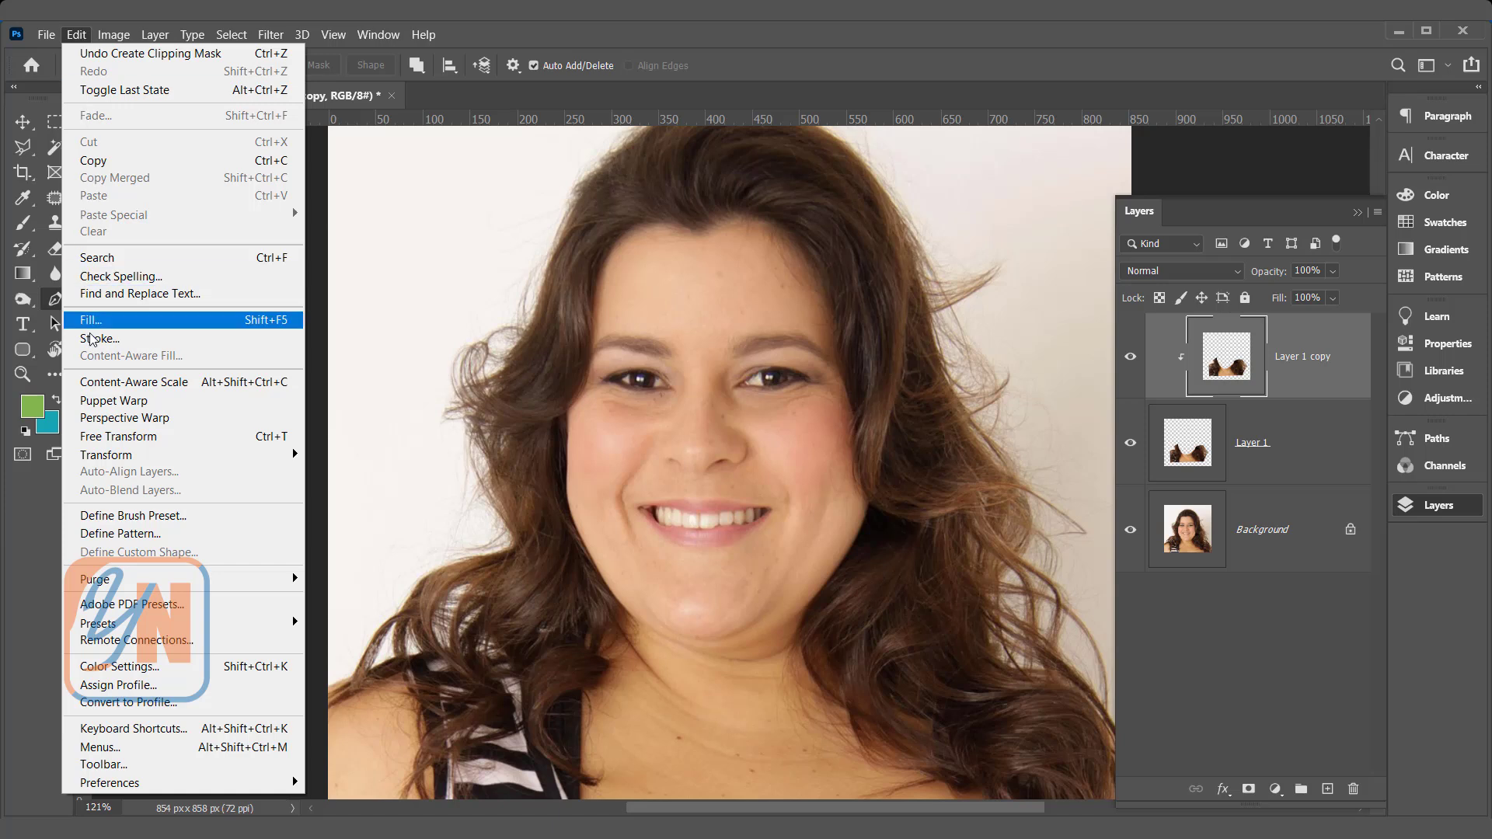
mouse_move(143, 456)
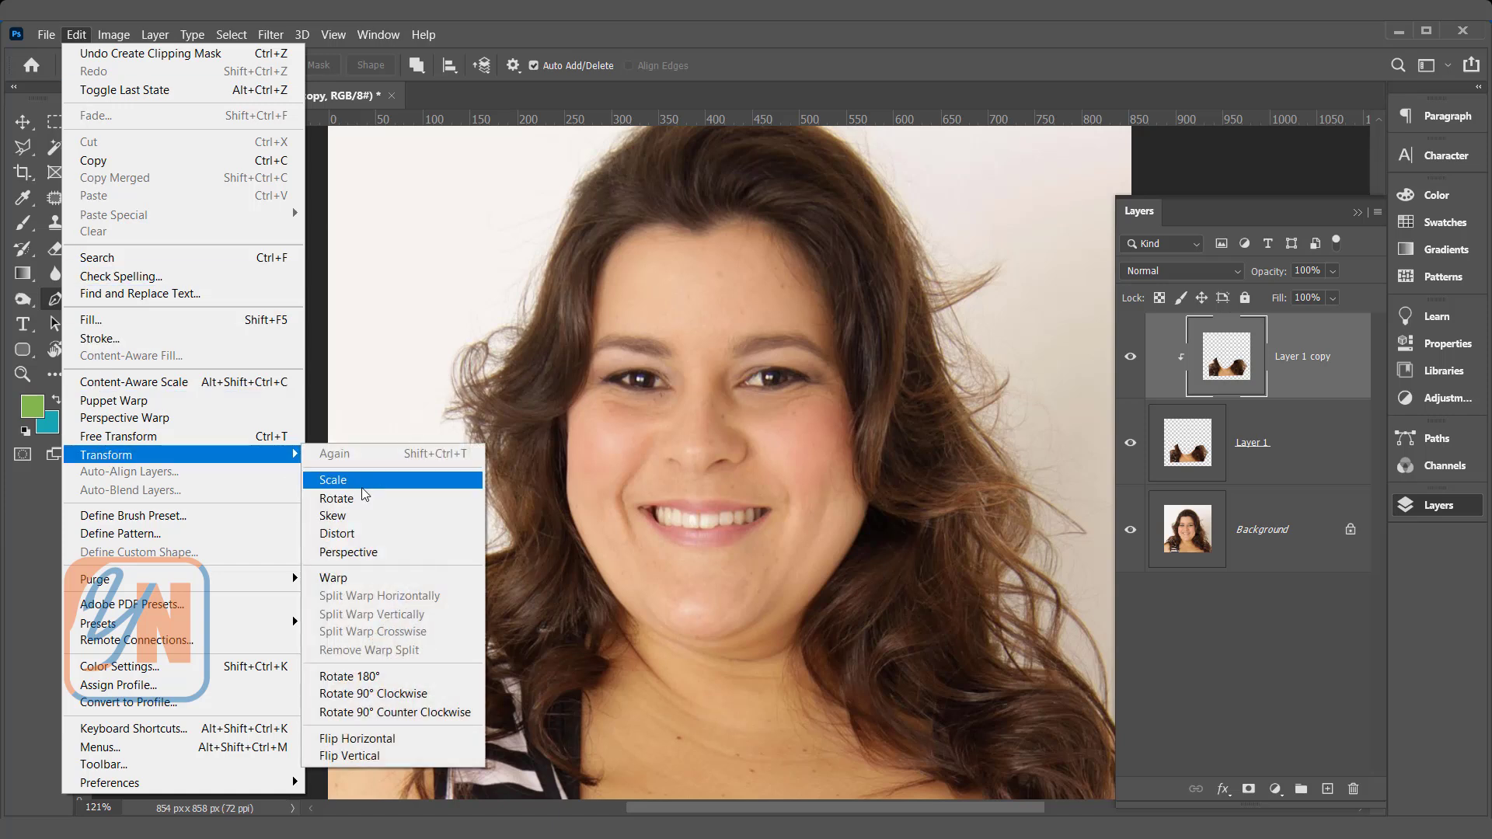
left_click(334, 578)
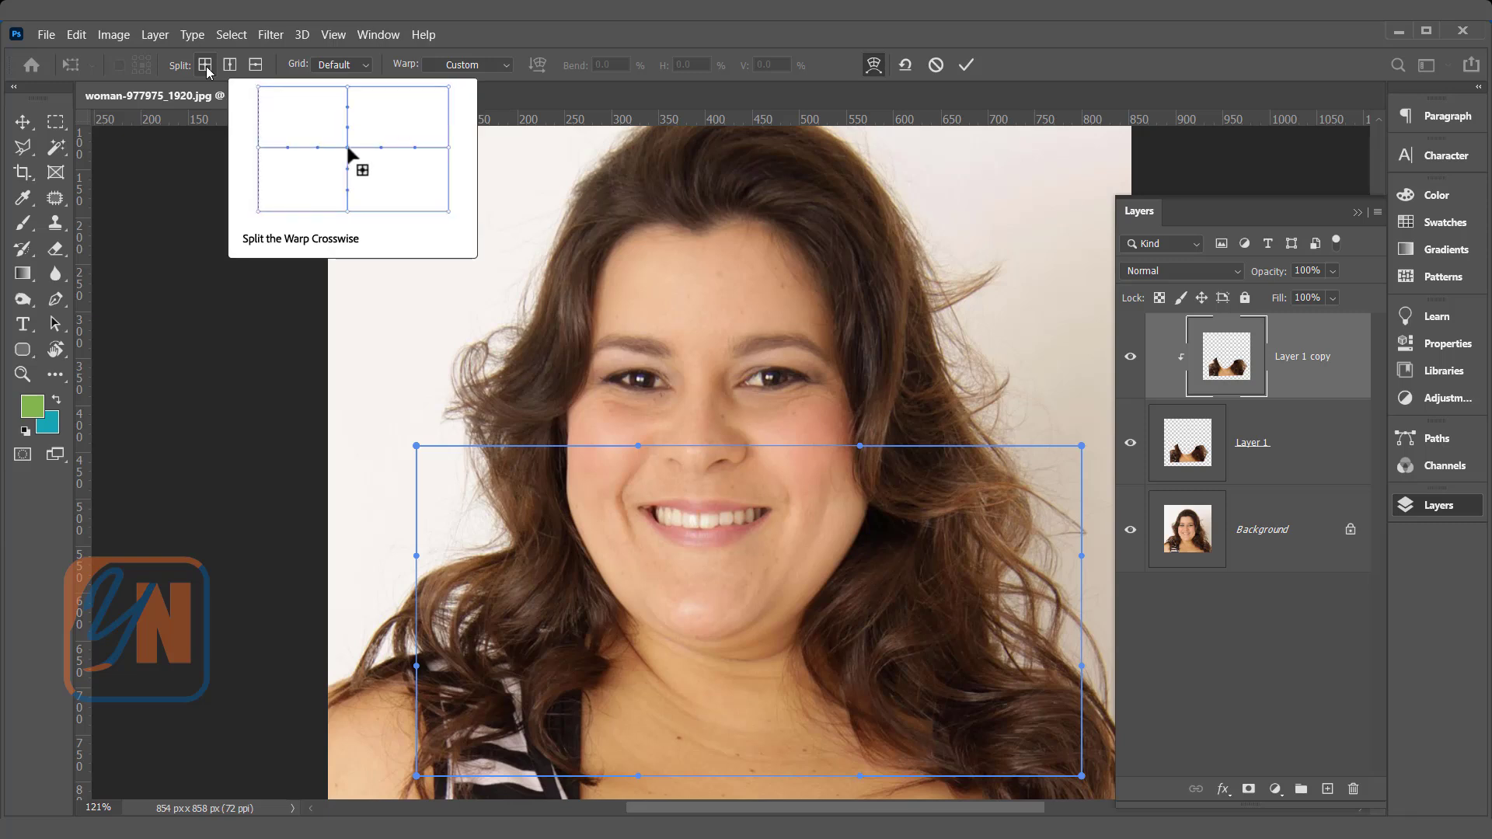
left_click(369, 72)
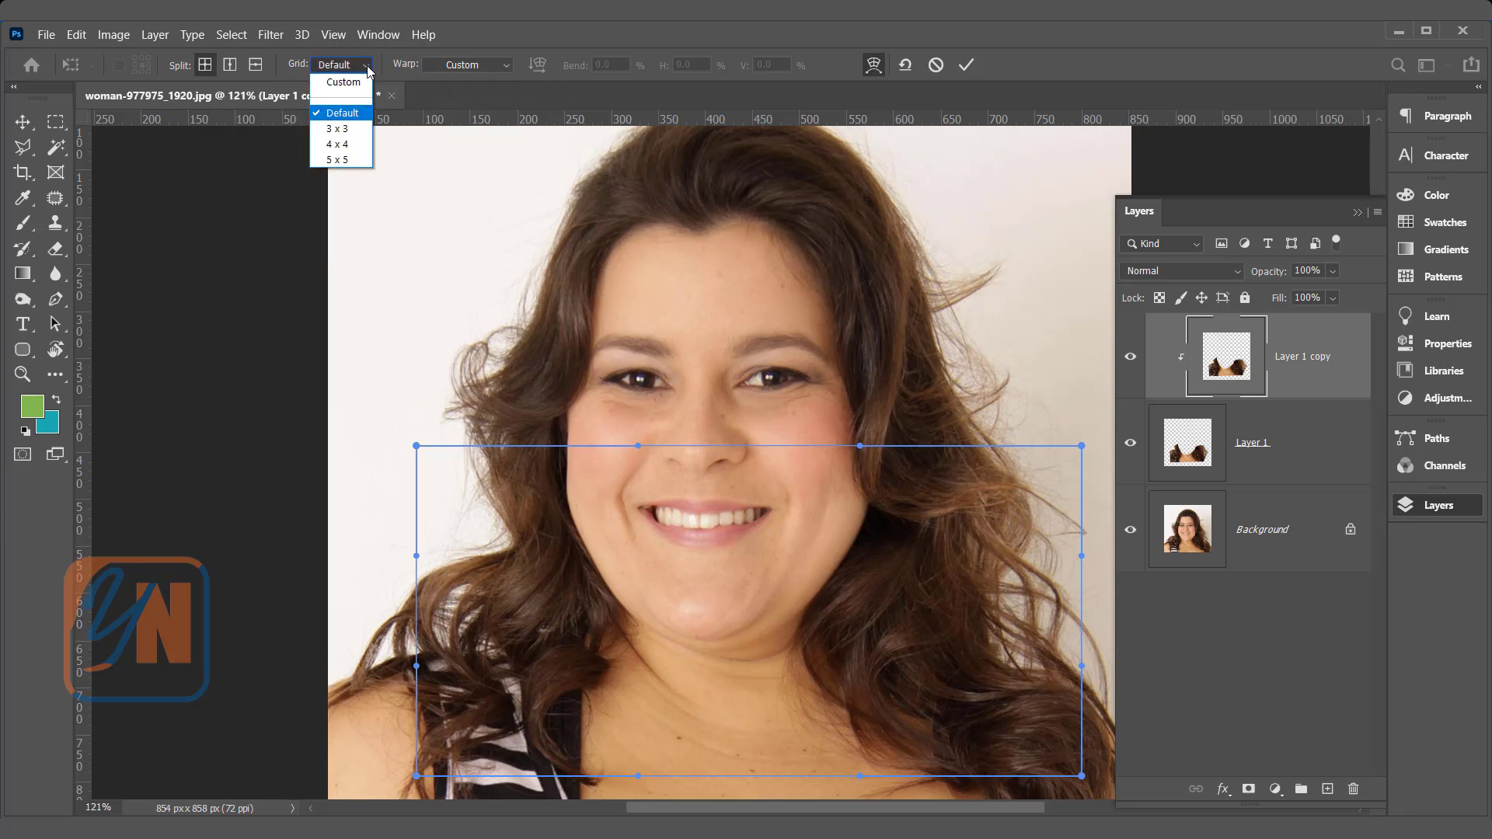
left_click(346, 135)
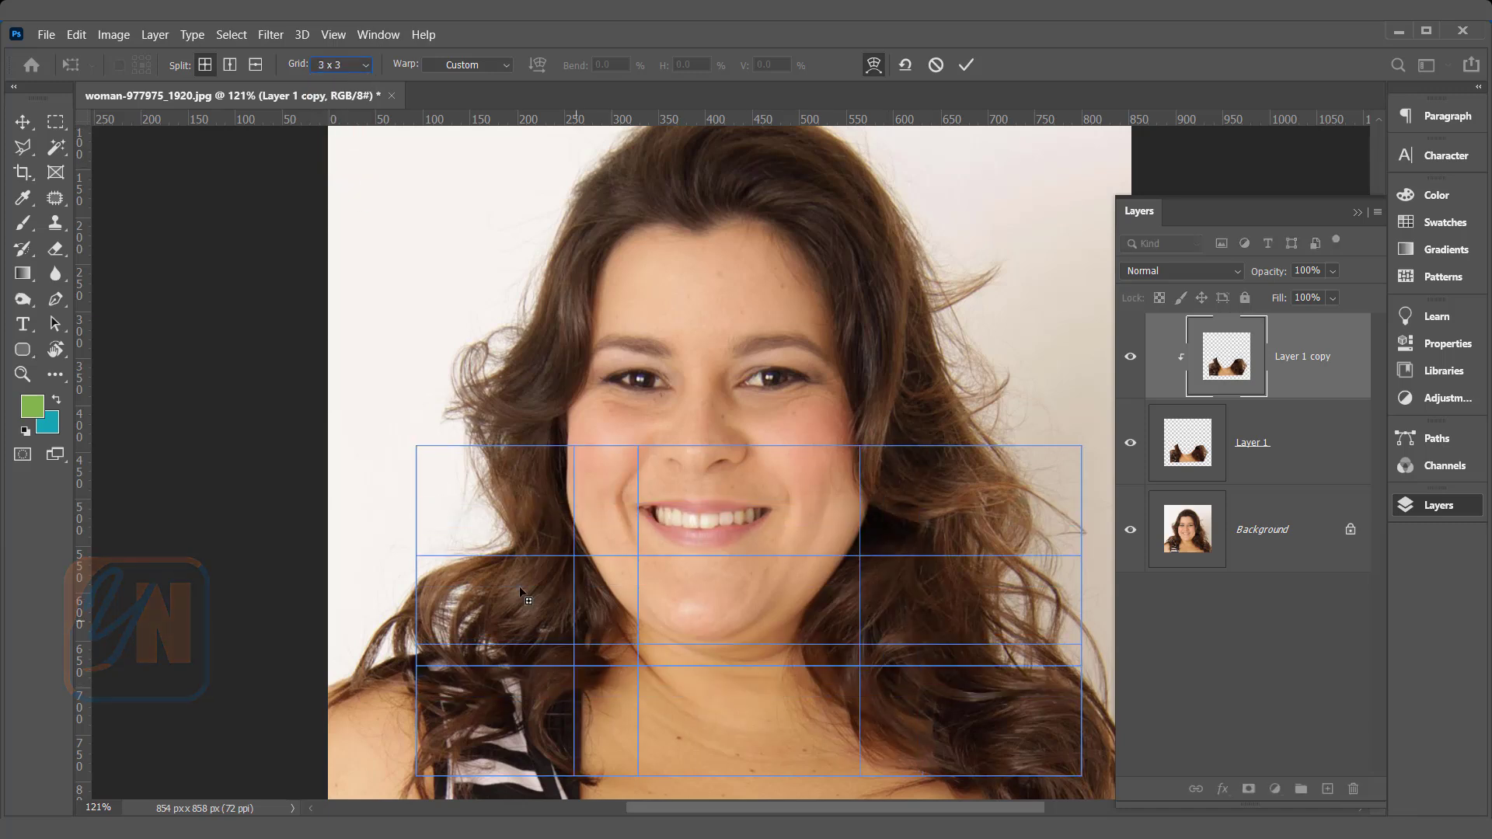
left_click(964, 510)
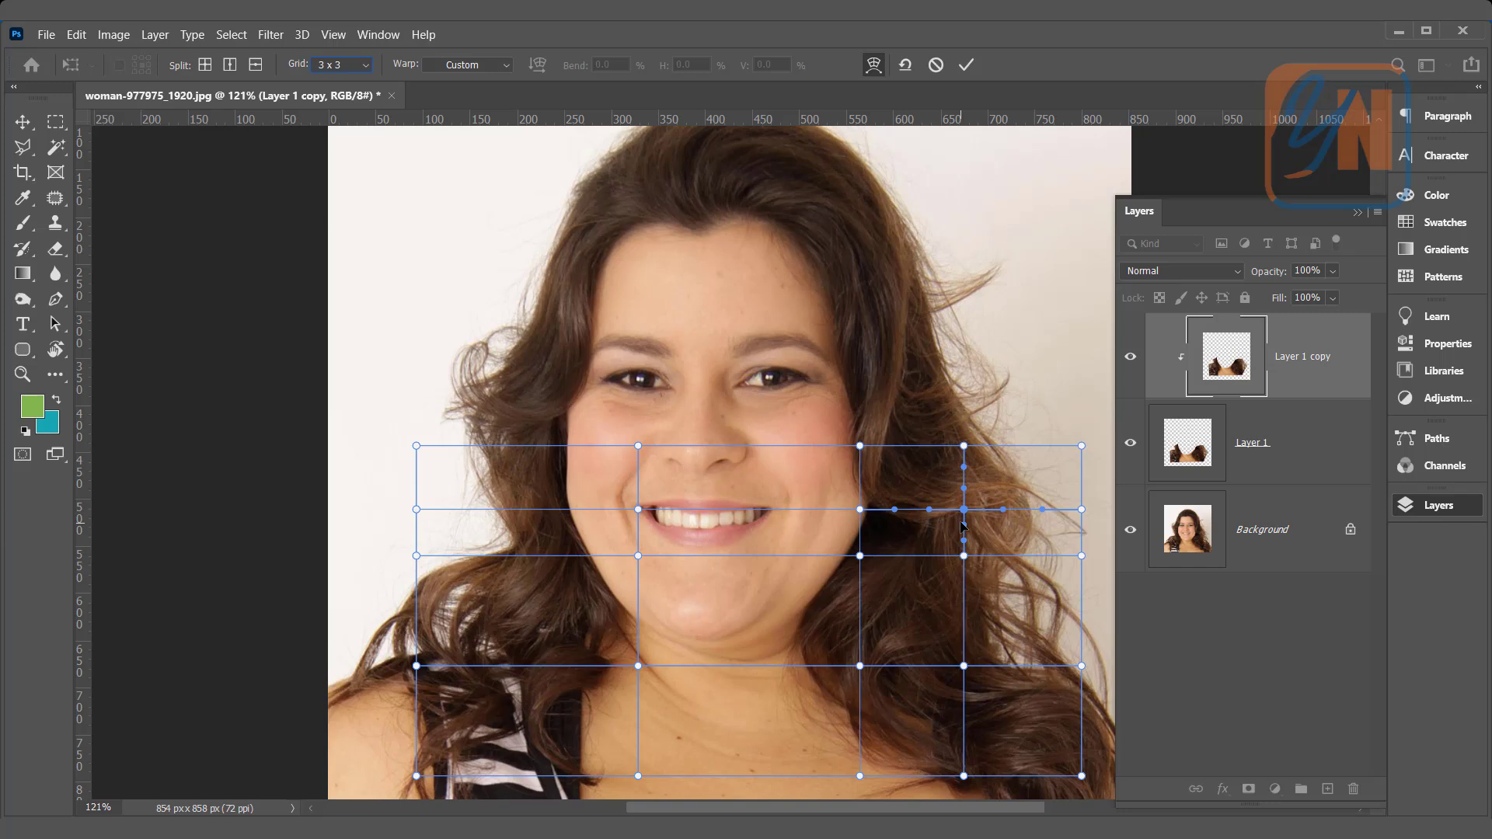
key("ctrl+z")
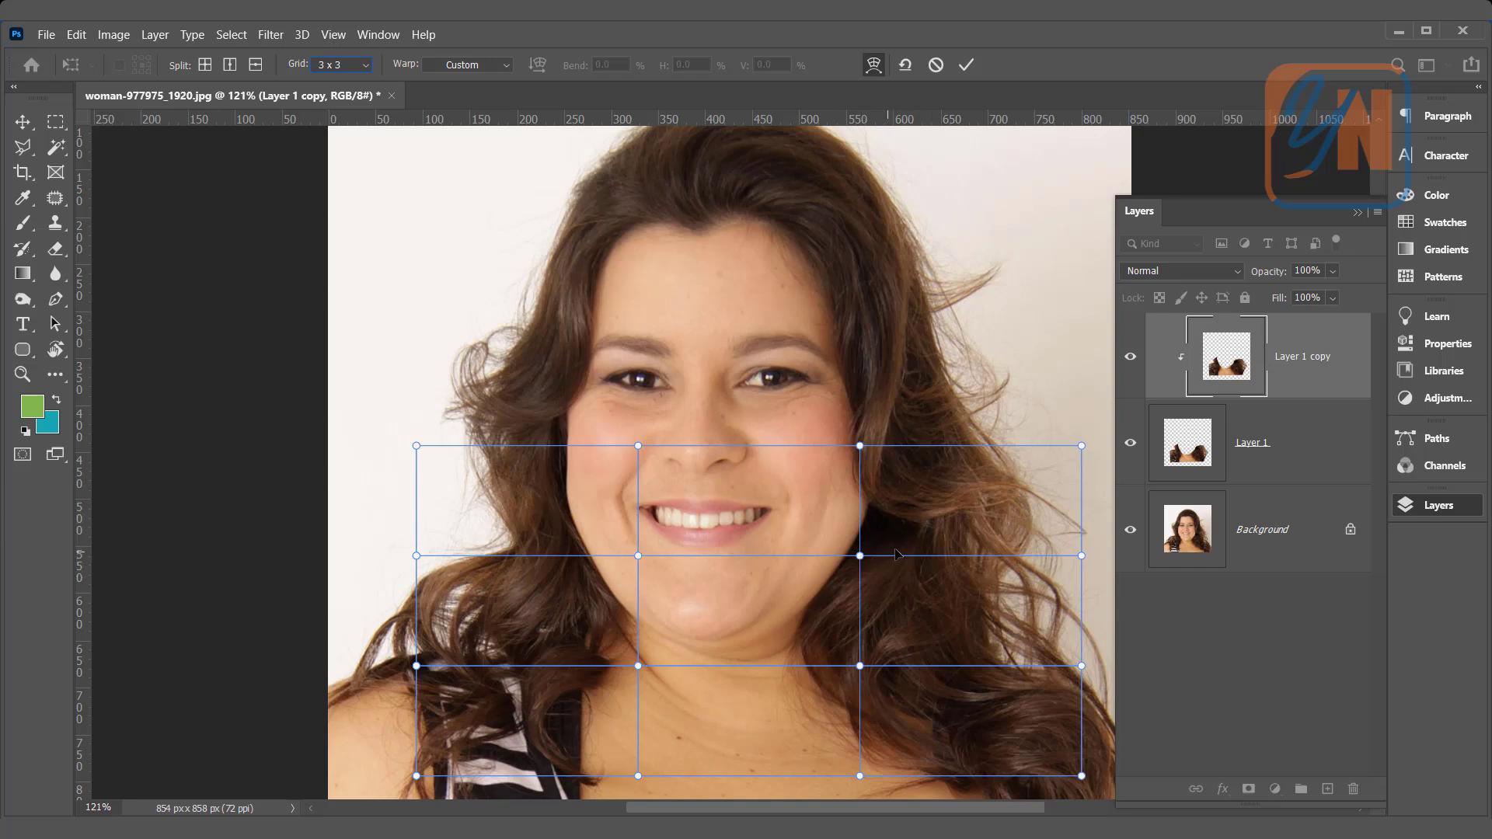
Step: Warp the hair and neck inward along the cheeks, jaw and chin to slim the face, and apply the transform
left_click_drag(916, 531, 913, 528)
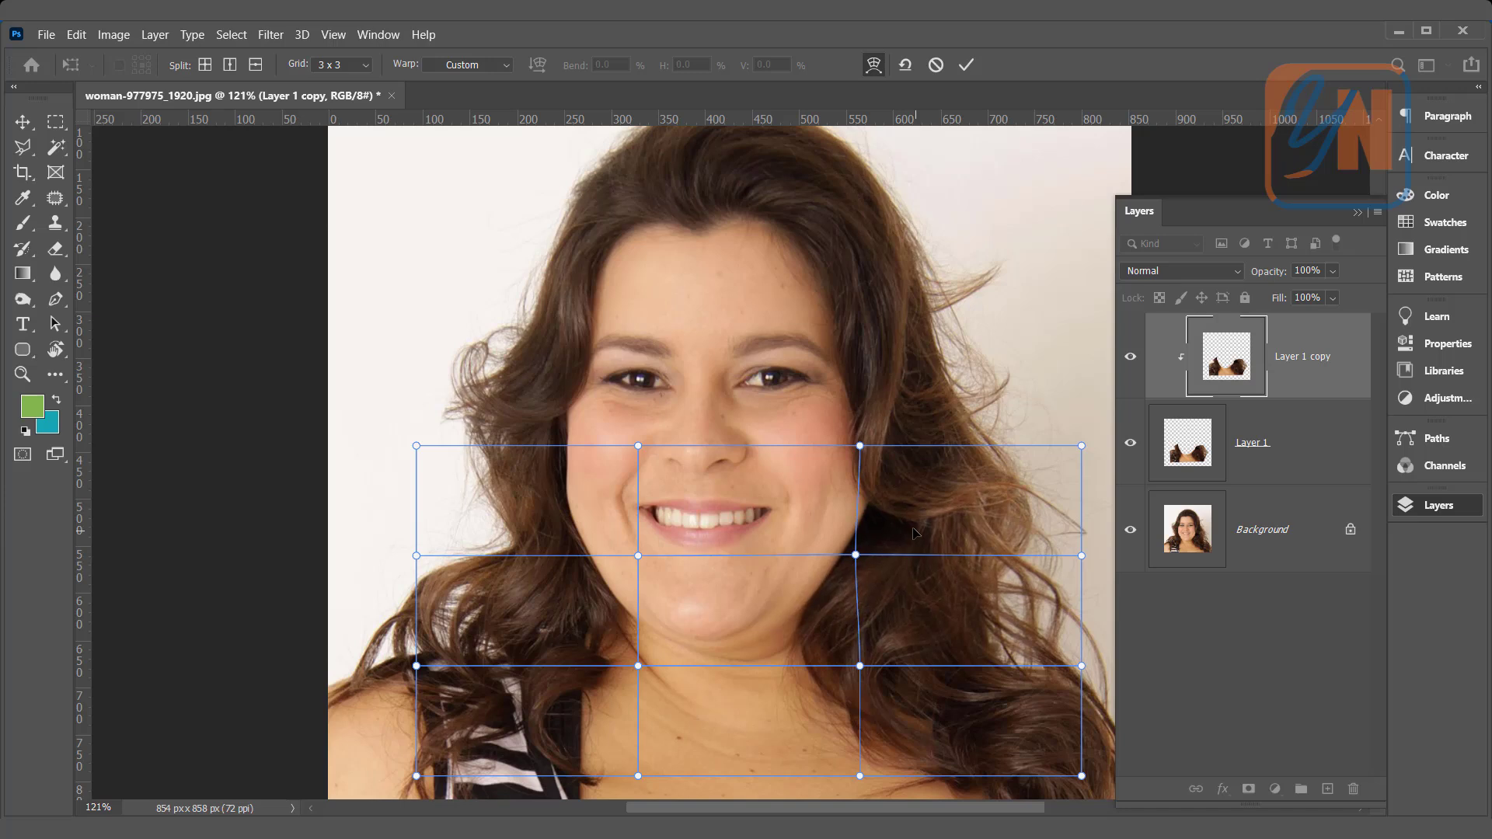
left_click_drag(811, 629, 807, 622)
left_click(773, 642)
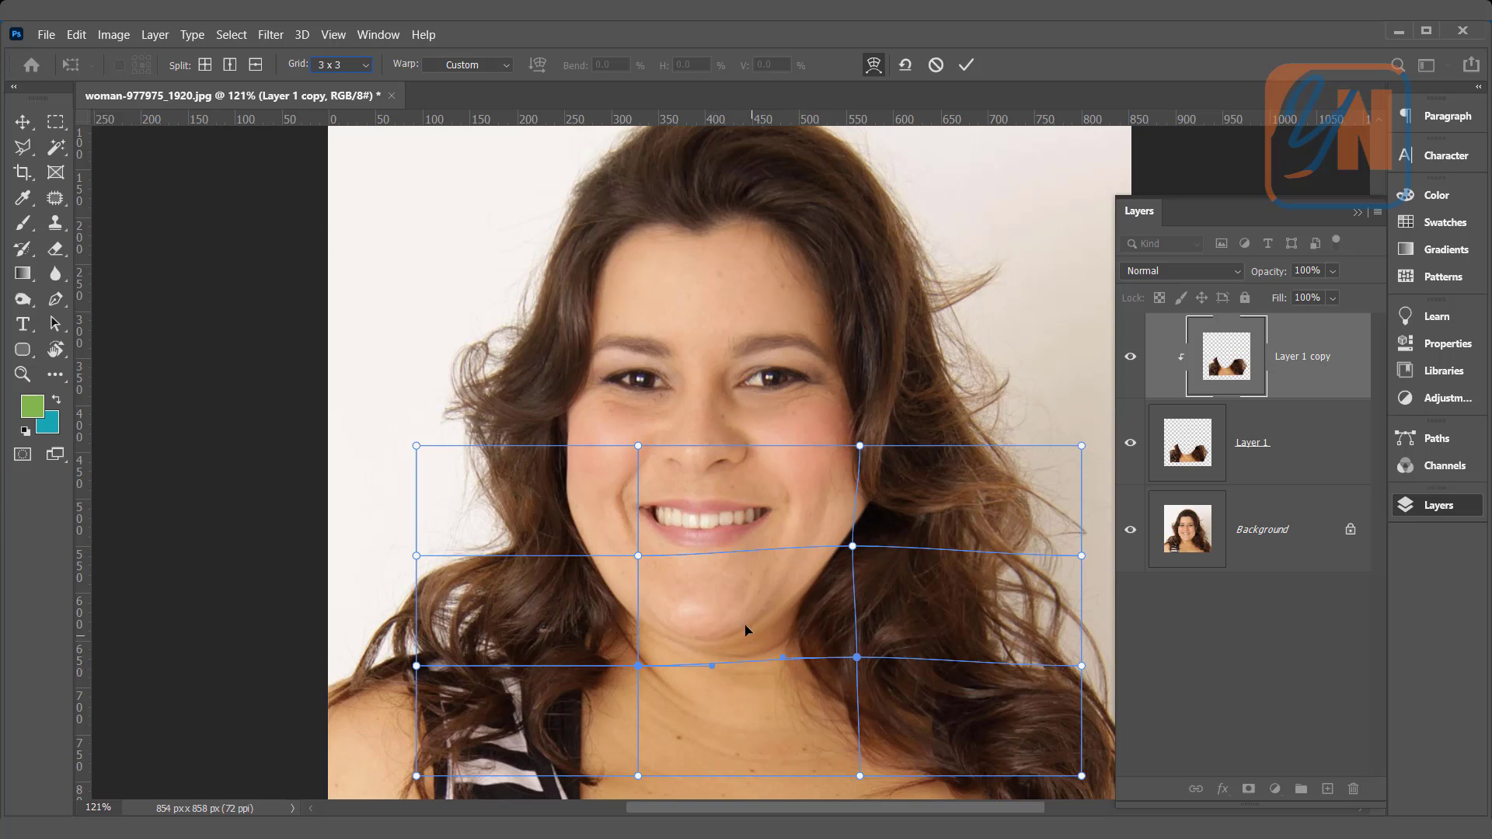
left_click_drag(751, 611, 745, 604)
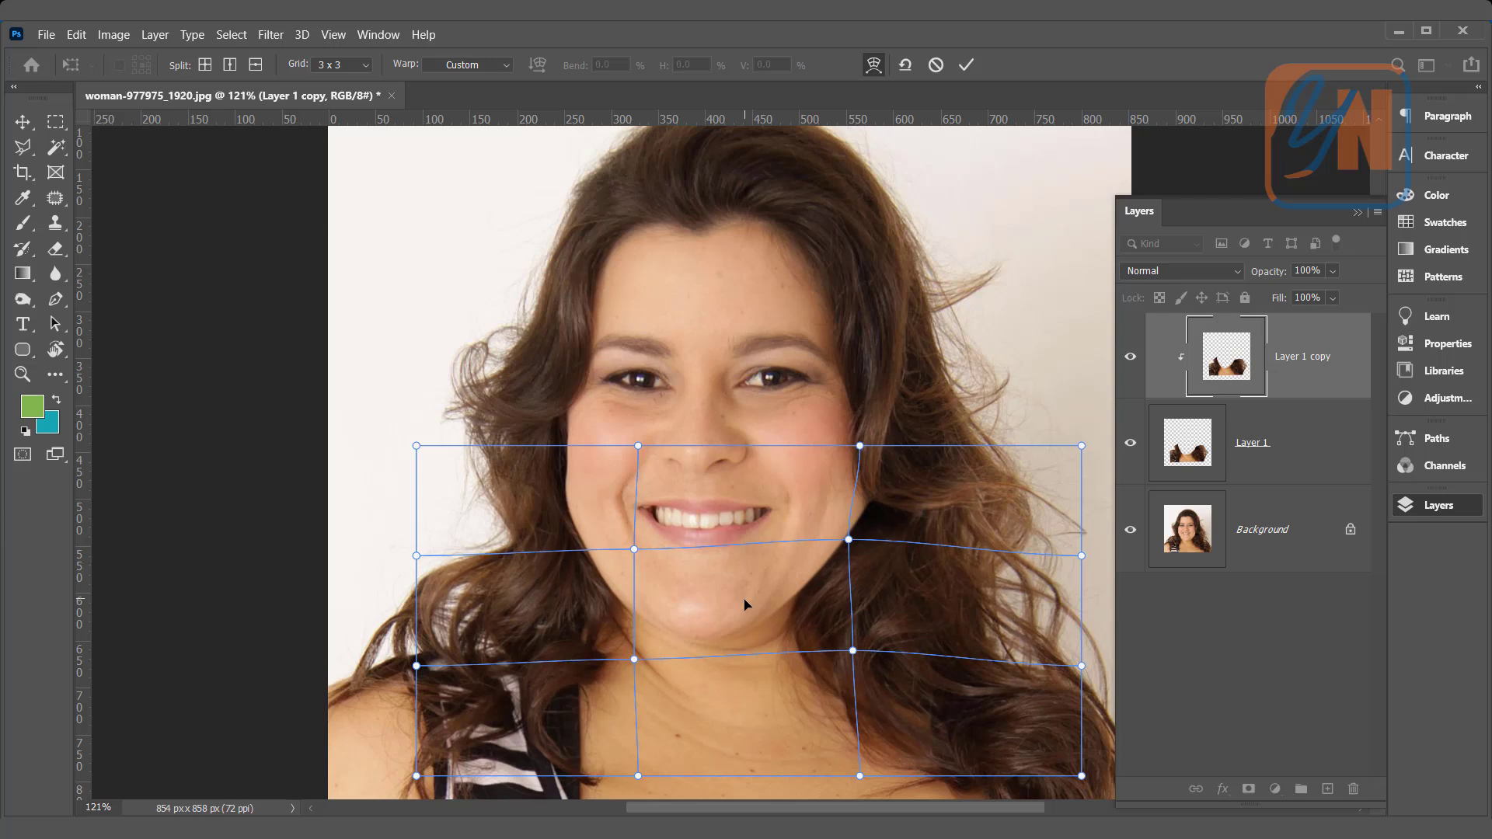
left_click_drag(568, 613, 579, 610)
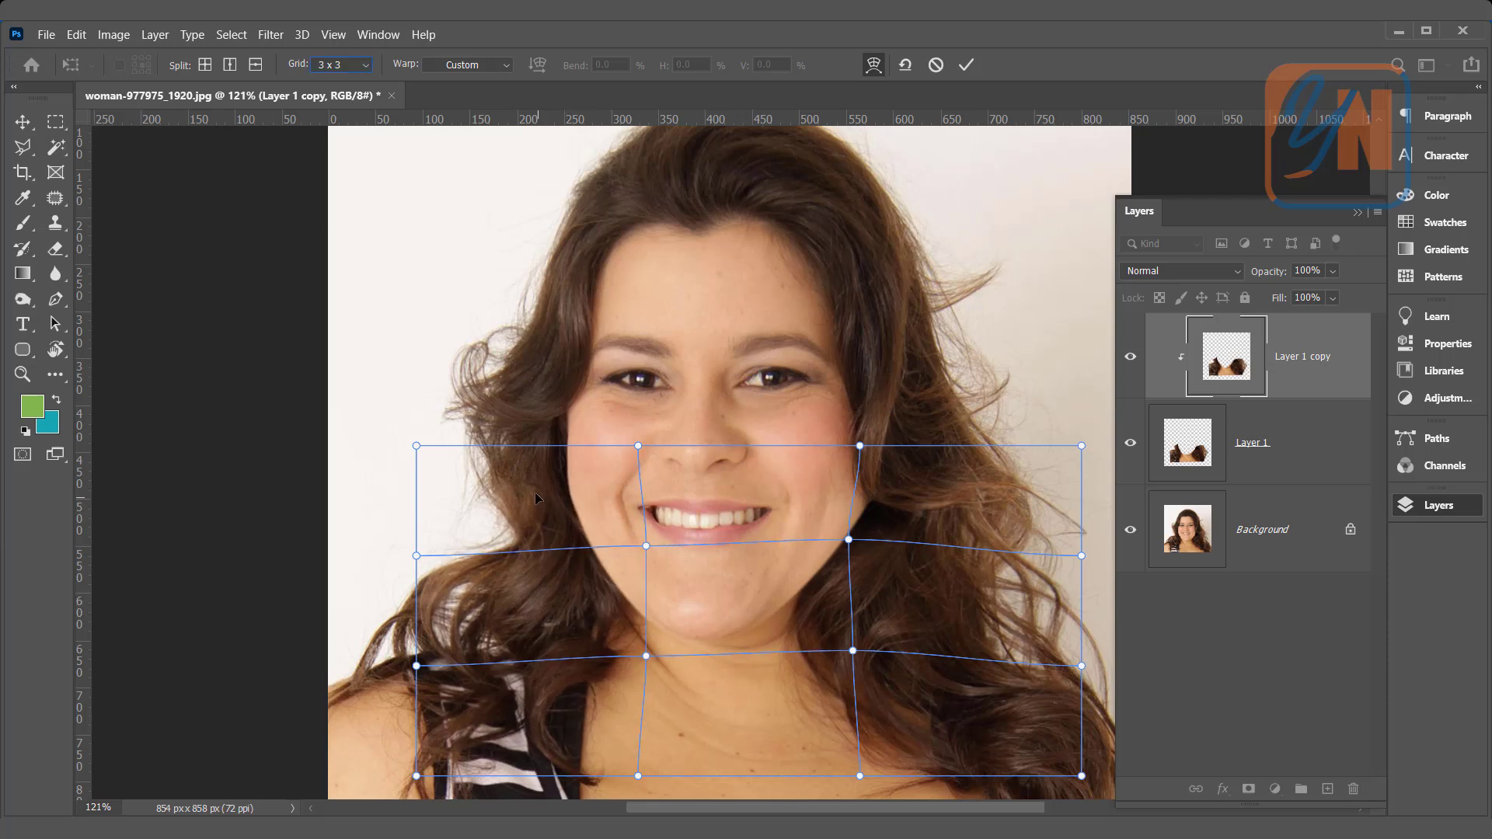
left_click_drag(535, 492, 539, 492)
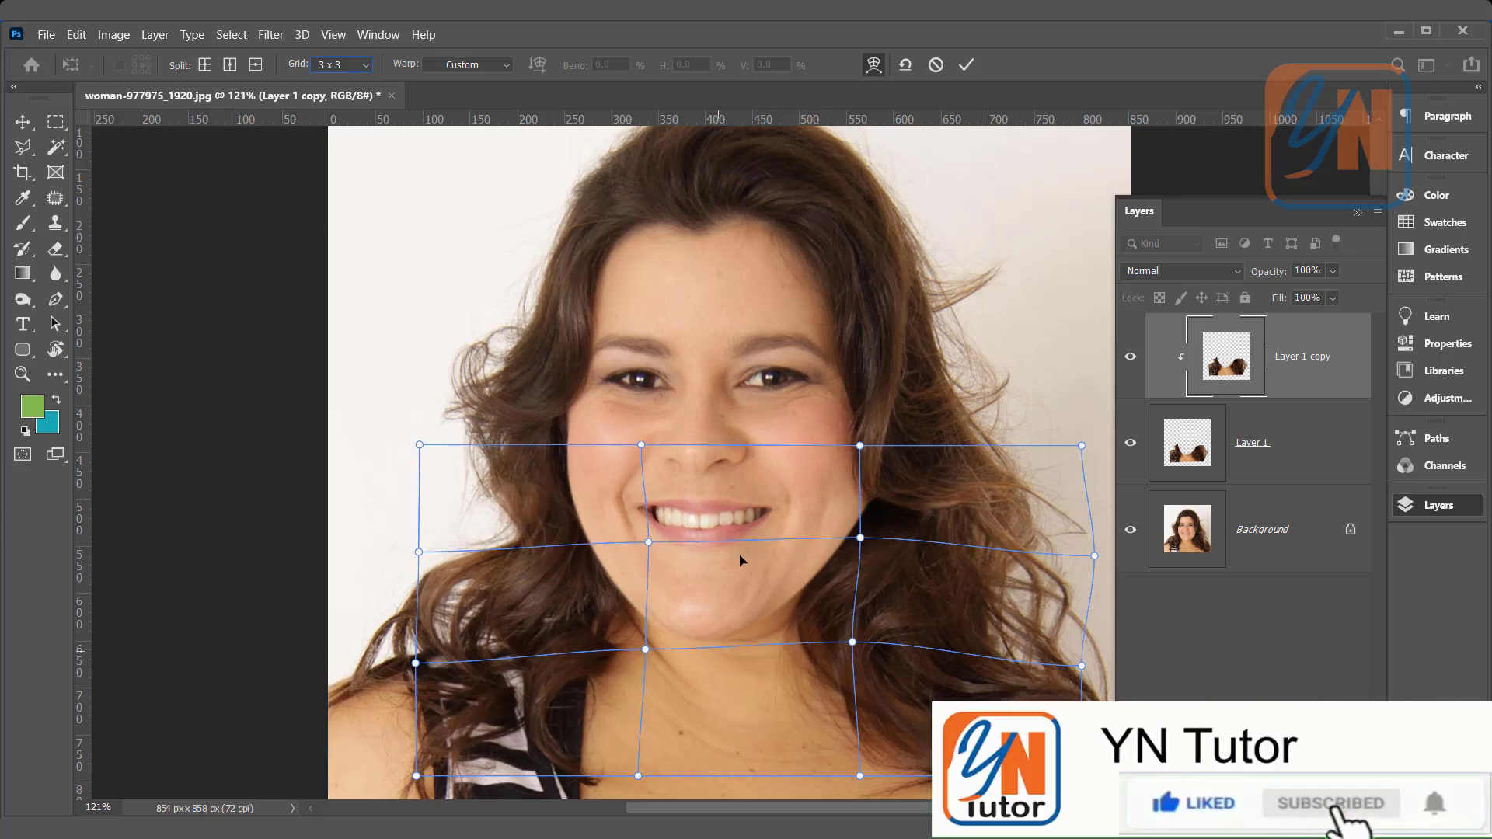
left_click(966, 66)
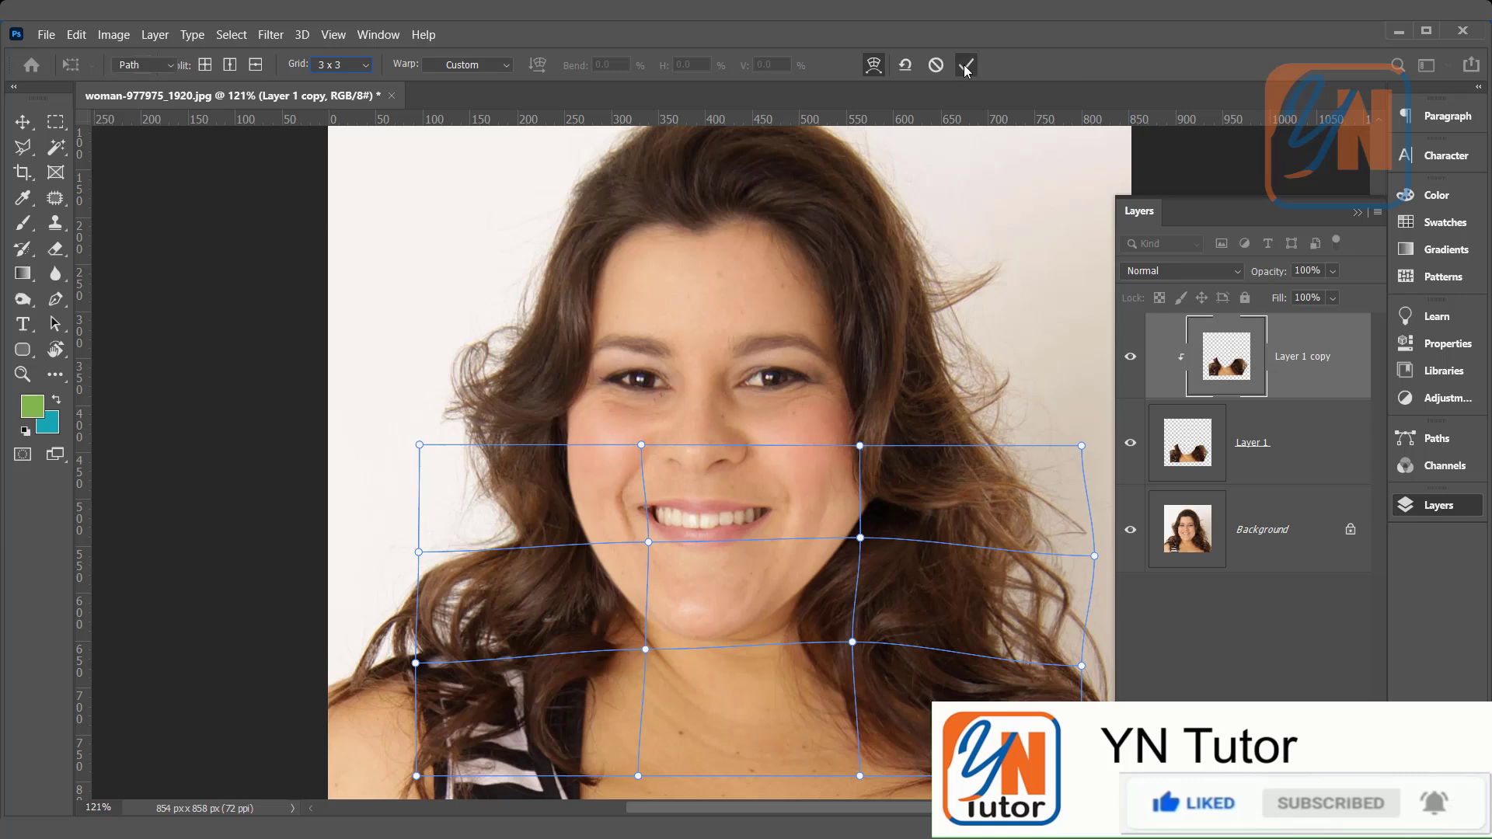
Step: Compare the face with the warped layer hidden and shown, and stamp all visible layers into a new top layer
left_click(1133, 358)
left_click(1133, 358)
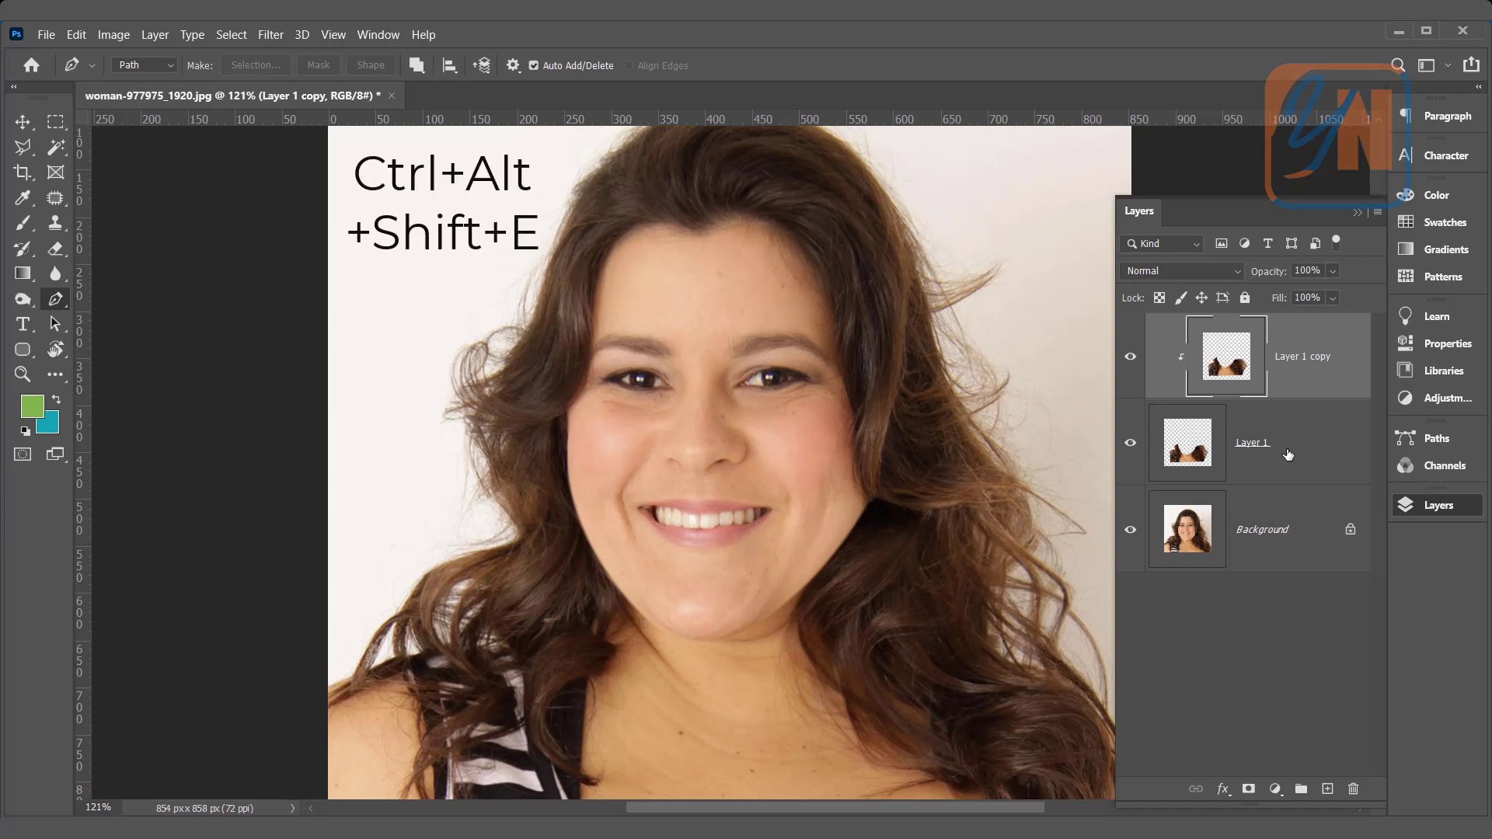
key("ctrl+alt+shift+e")
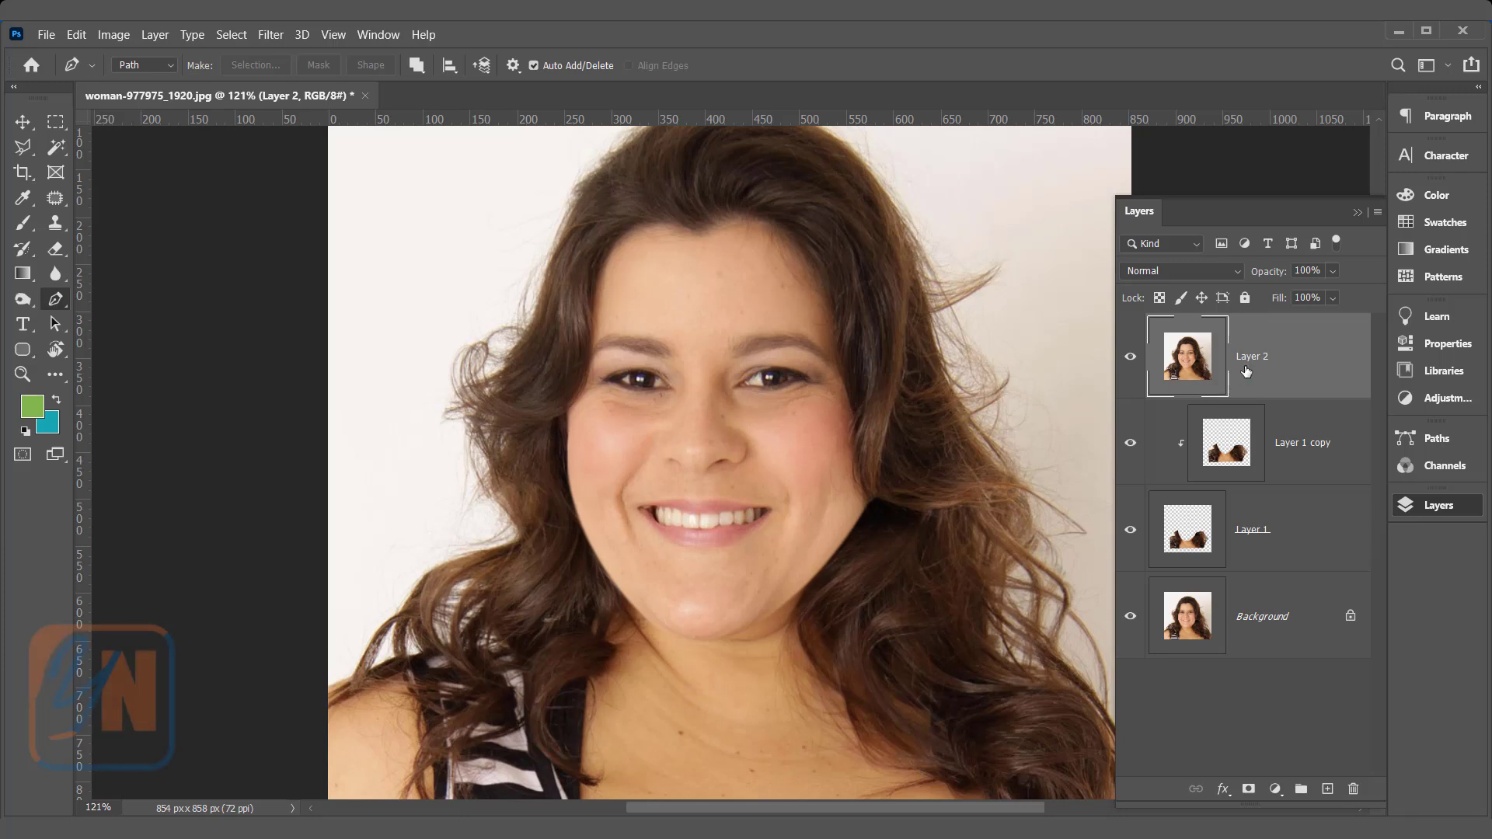
Step: Push both cheeks and the surrounding hair slightly inward on Layer 2 with Liquify's Forward Warp tool at brush size 330, and apply the filter
left_click(279, 37)
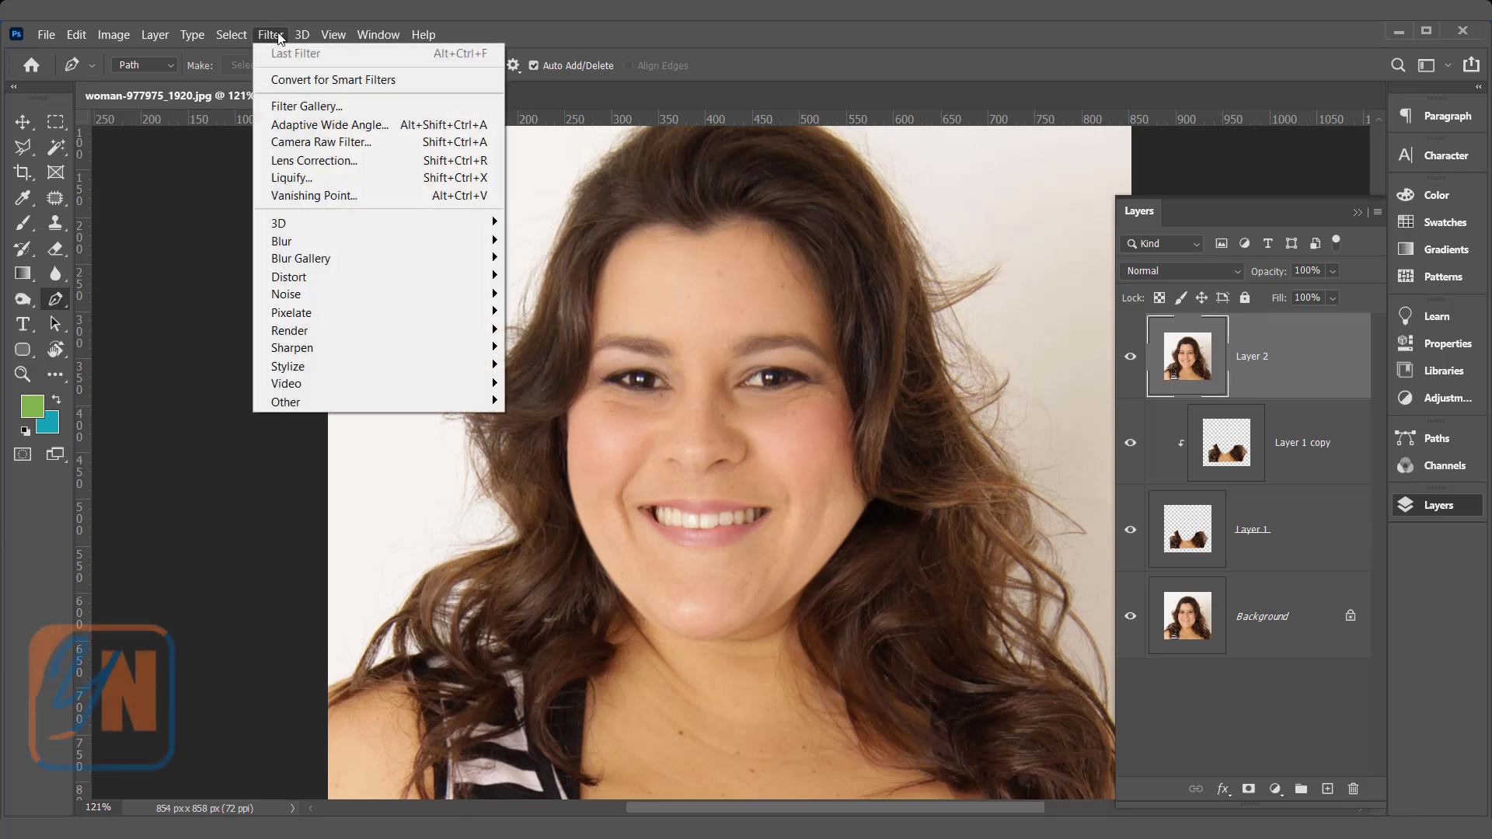
left_click(314, 180)
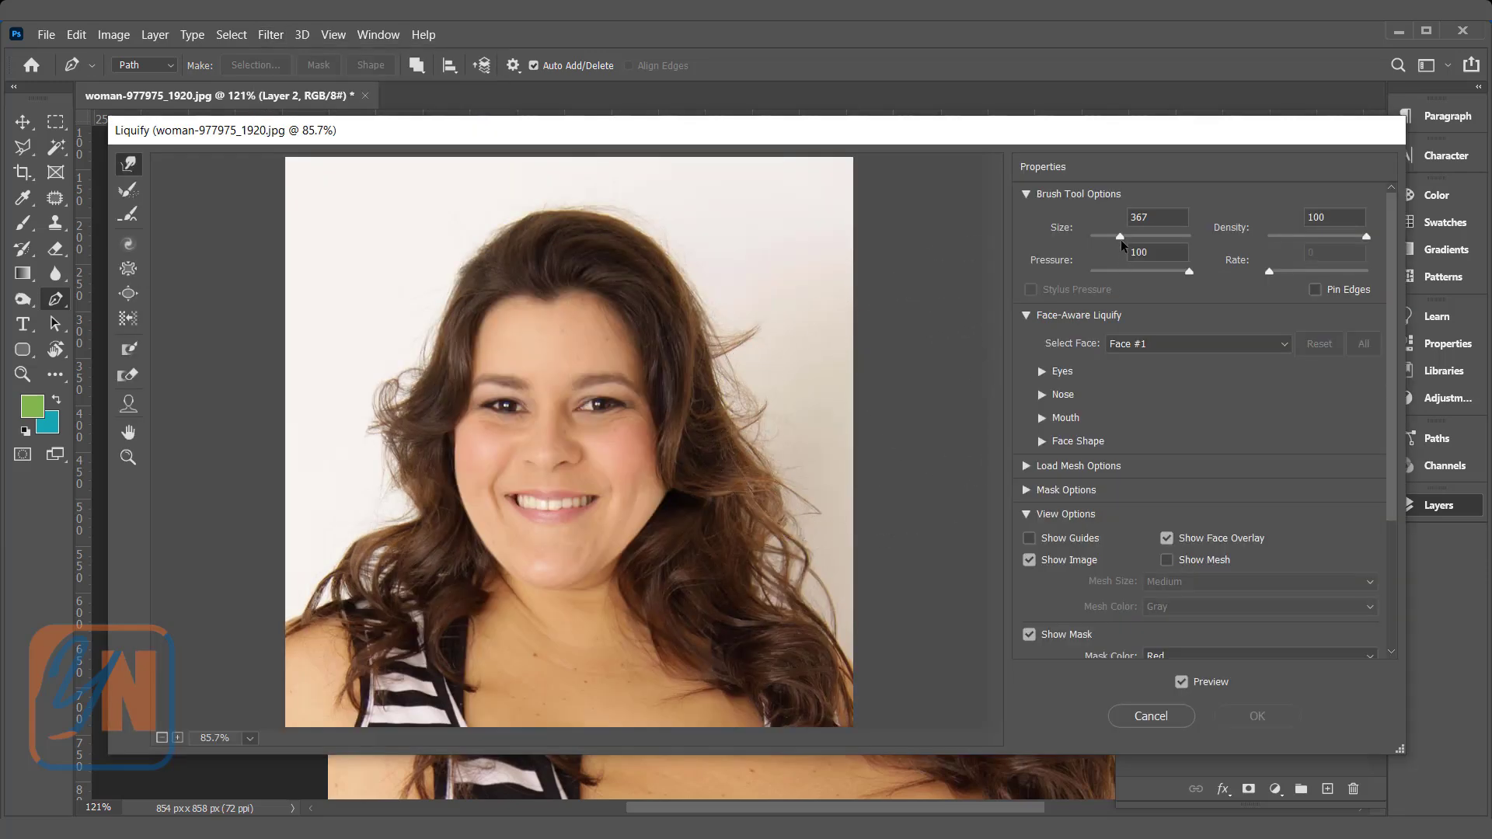
left_click_drag(1122, 239, 1119, 238)
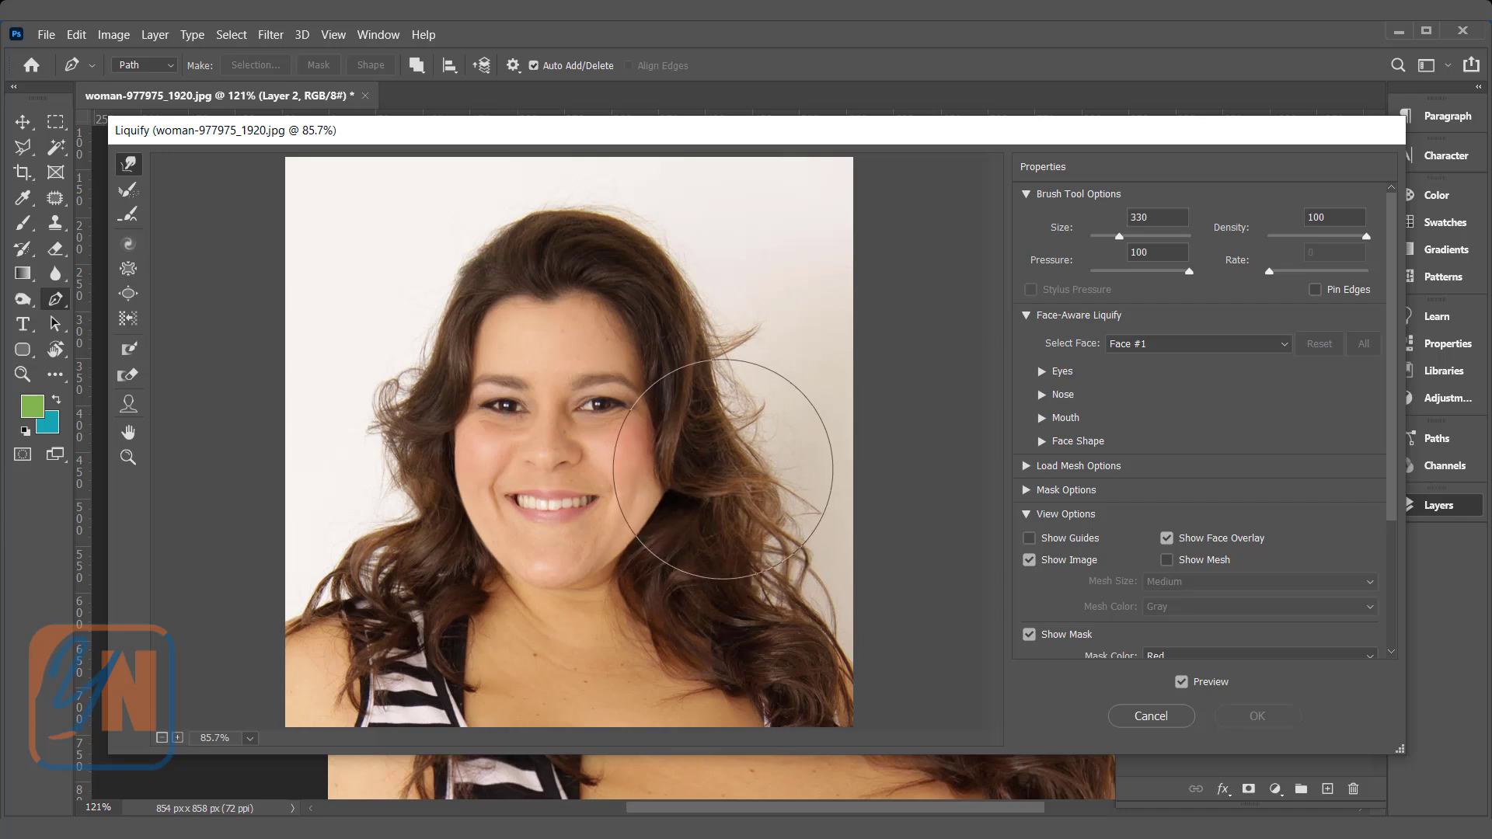
left_click_drag(721, 467, 721, 499)
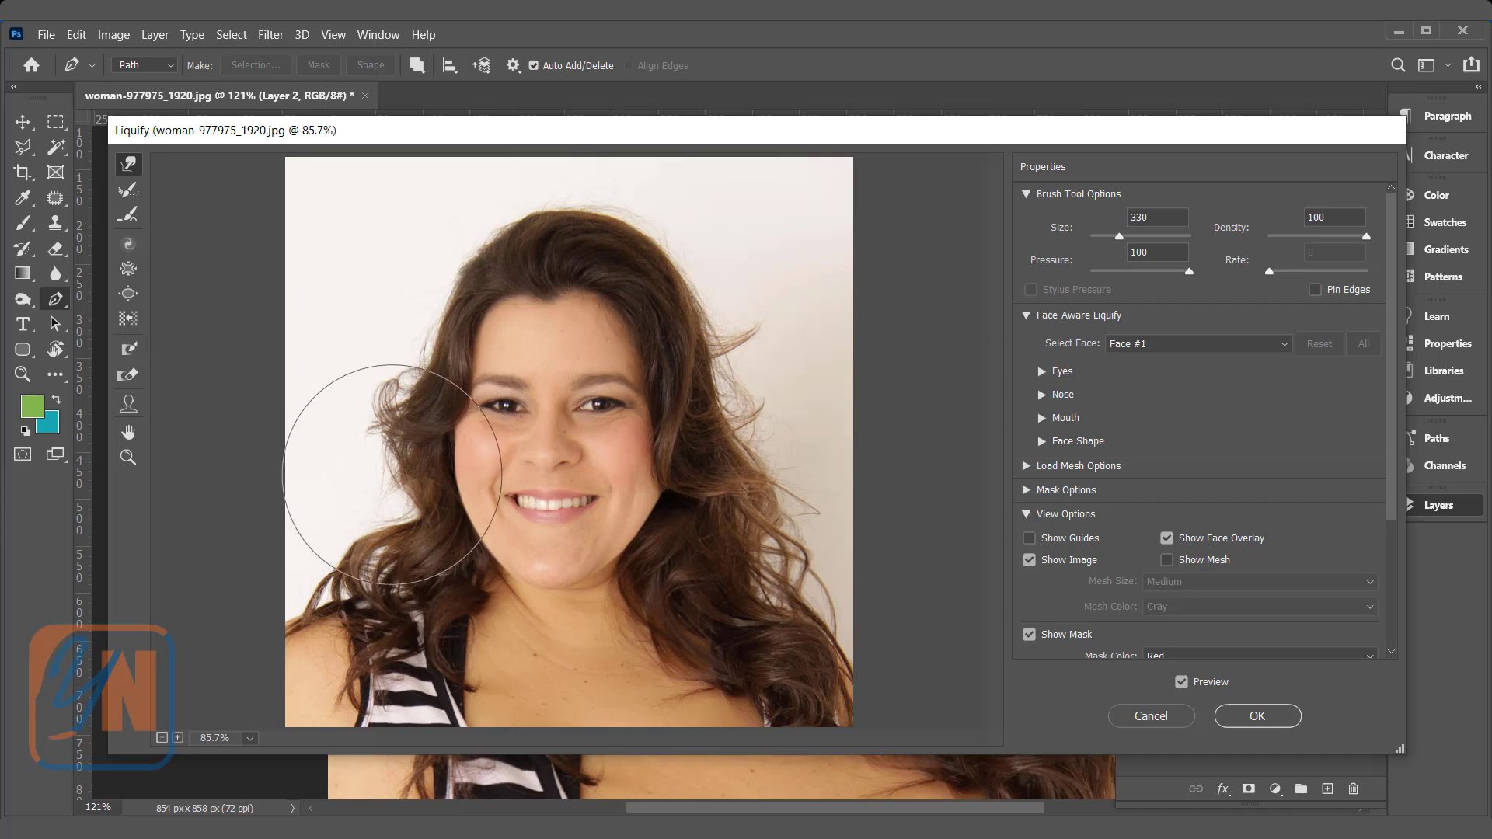
left_click_drag(393, 472, 403, 469)
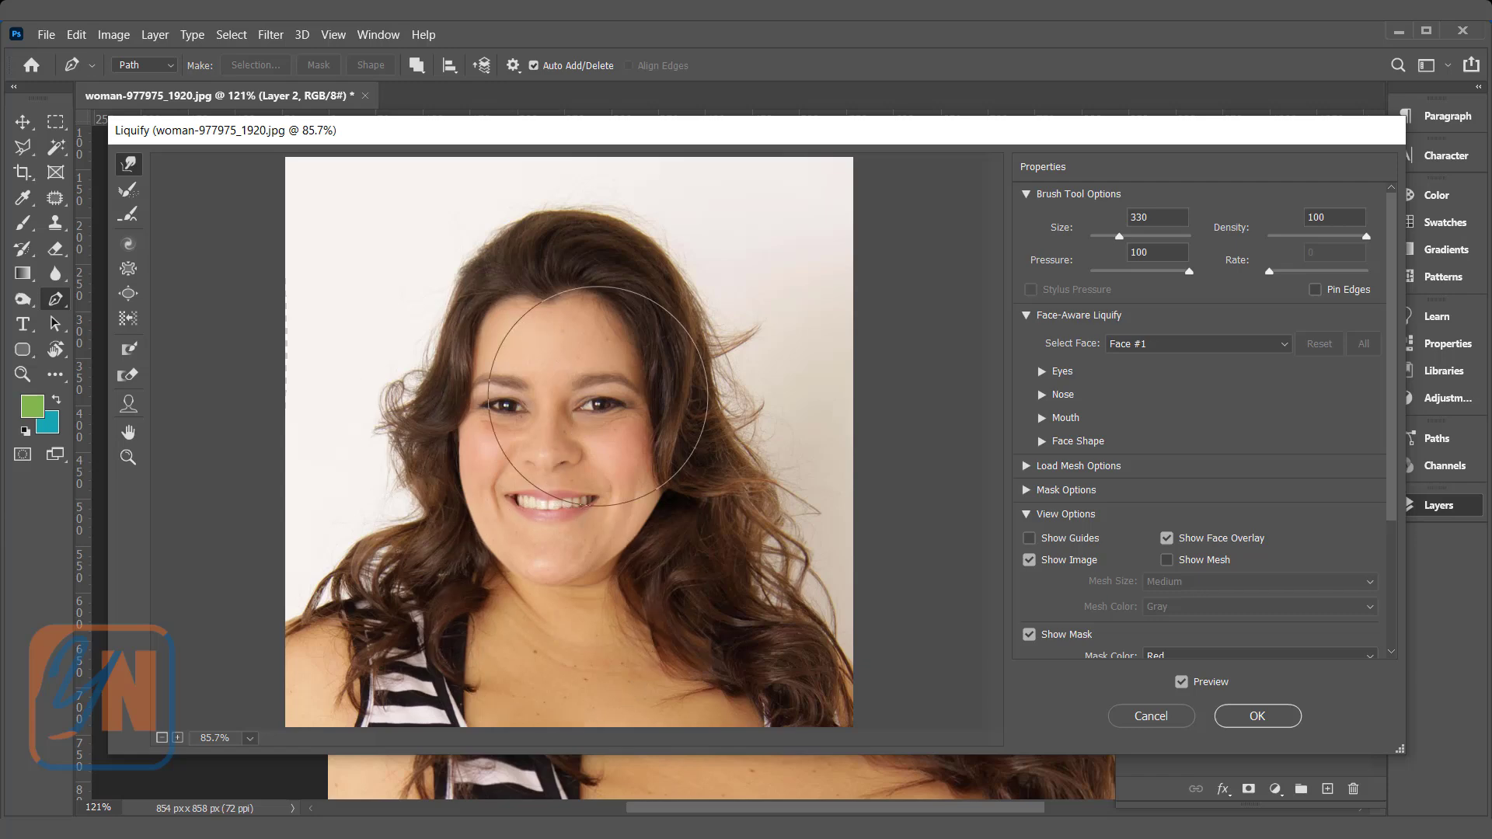
left_click(1248, 716)
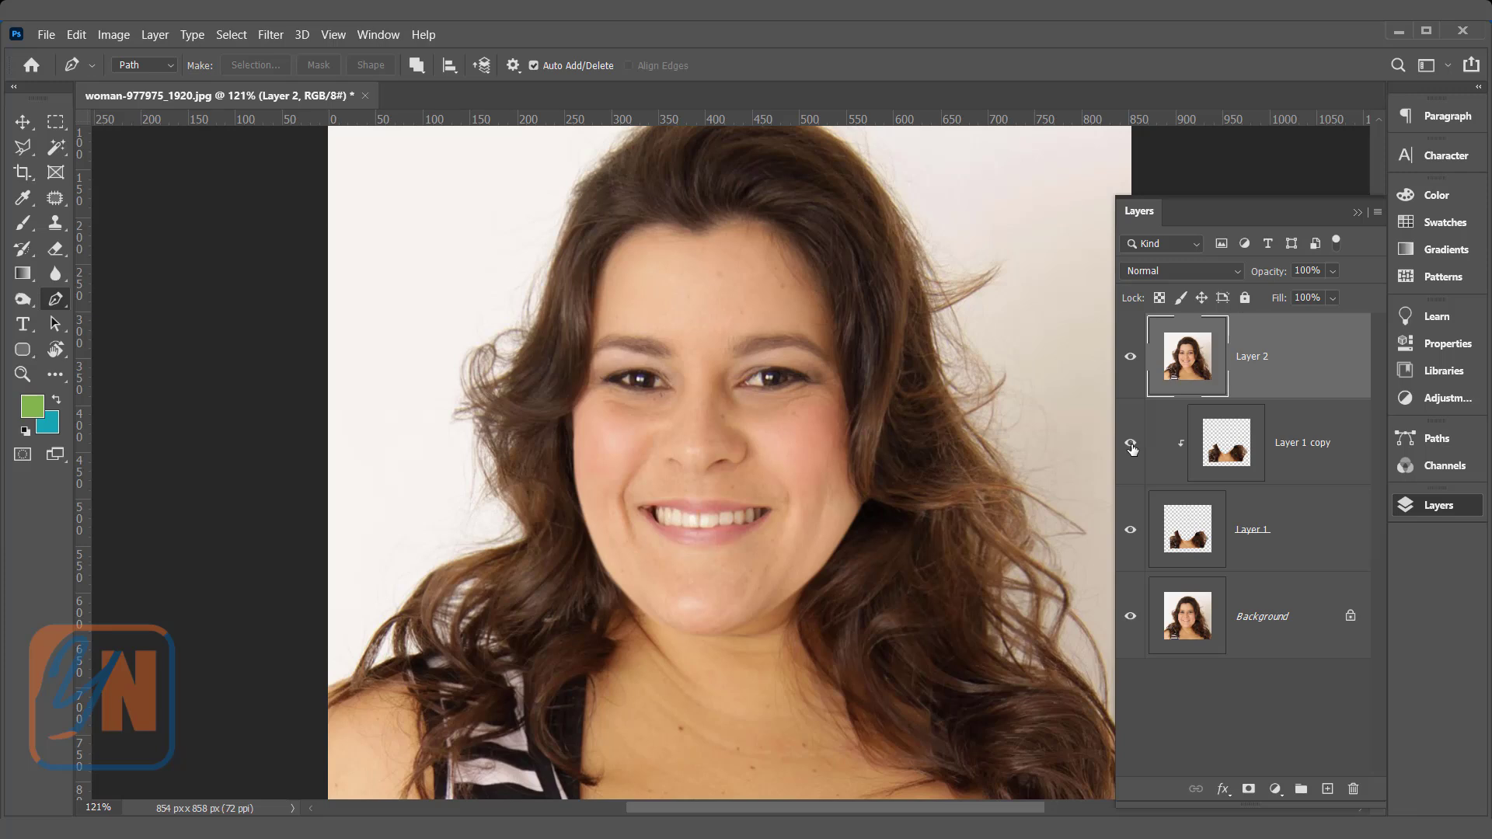
Step: Hide the Layer 1 copy and compare the original face with the slimmed one by hiding and showing Layer 2
left_click(1131, 444)
left_click(1131, 359)
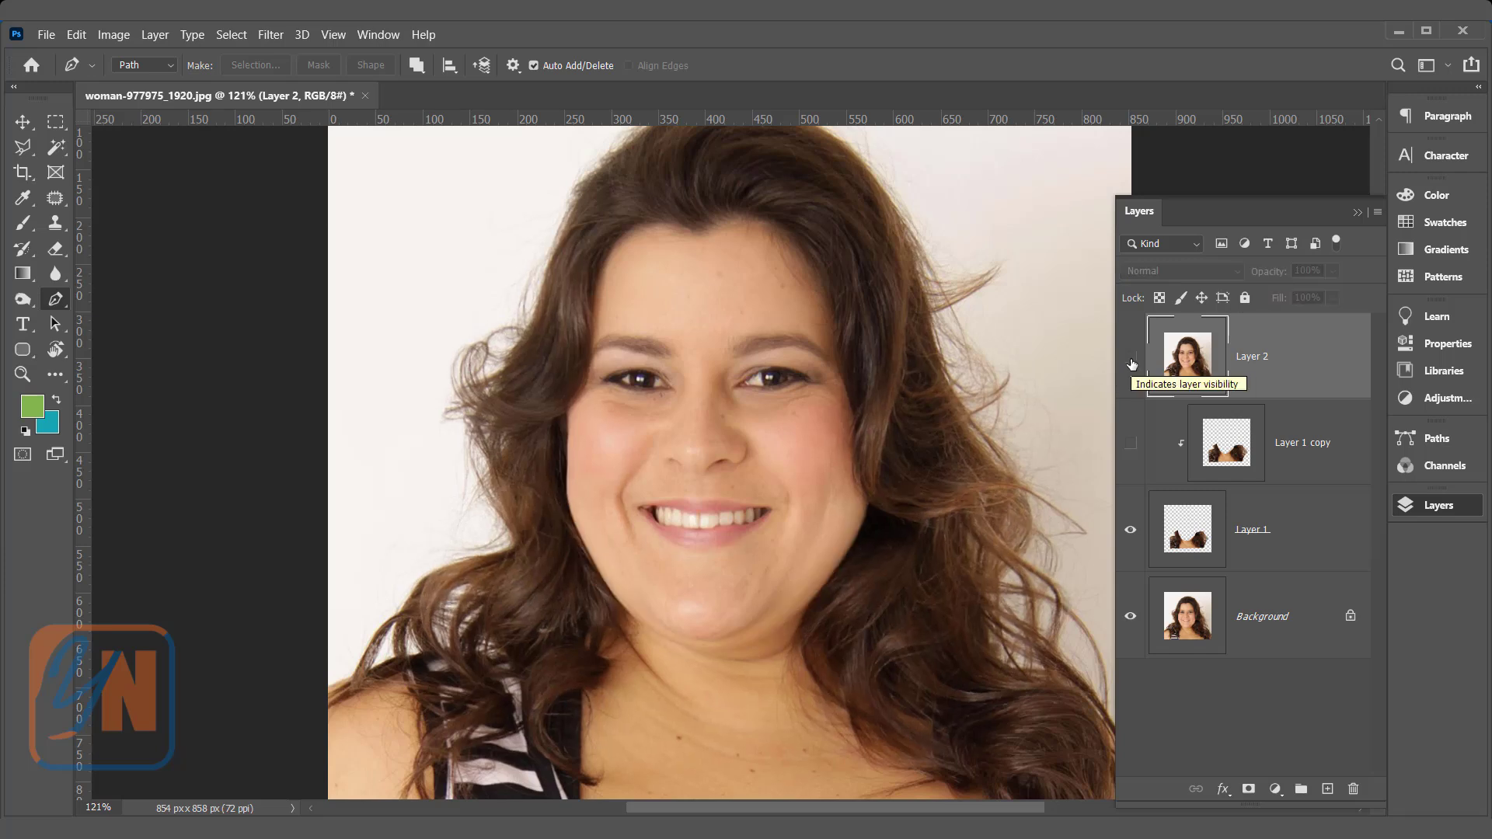
left_click(1131, 361)
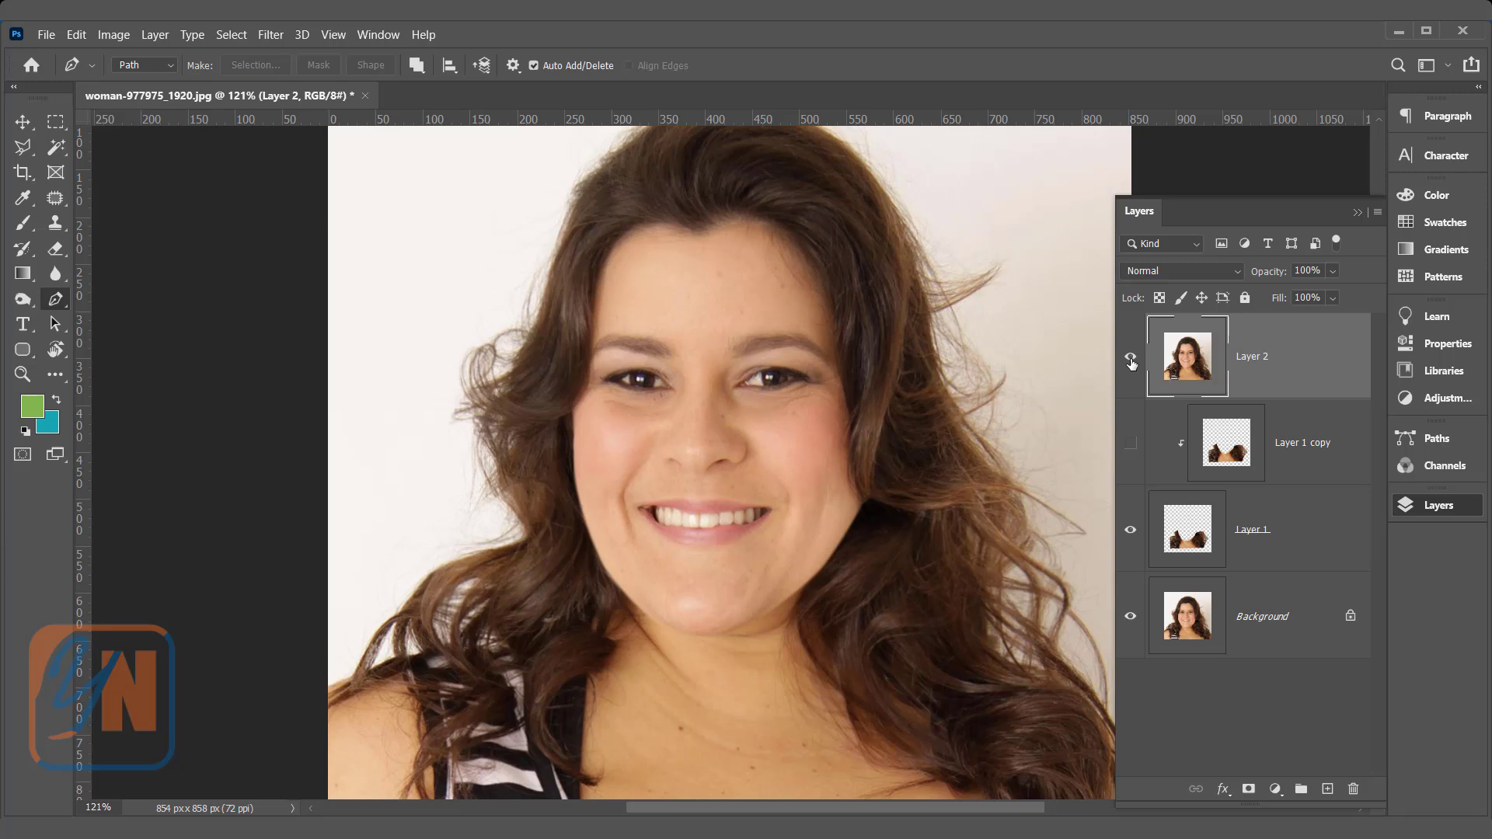